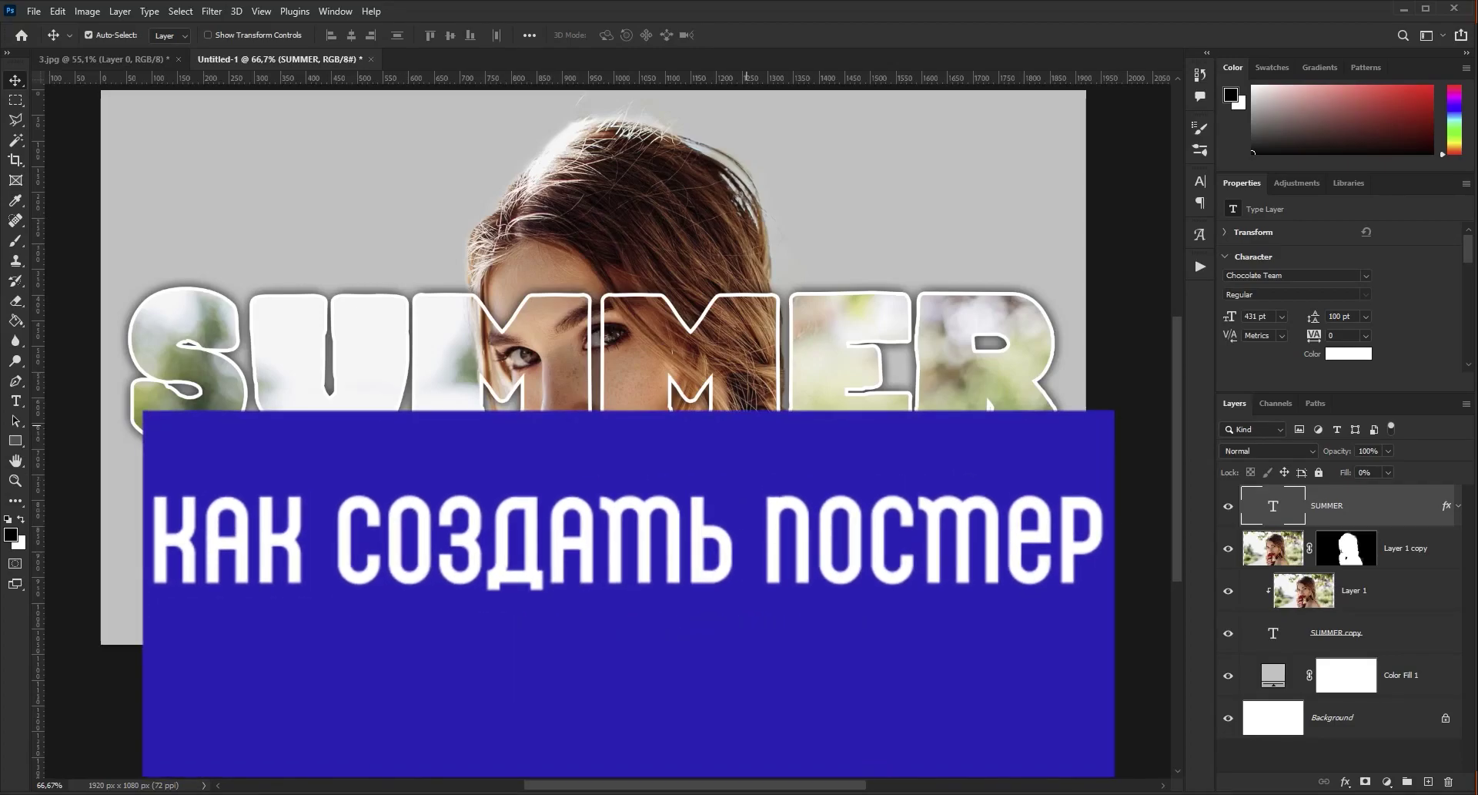
Bring the original portrait photo 3.jpg to the front
click(91, 58)
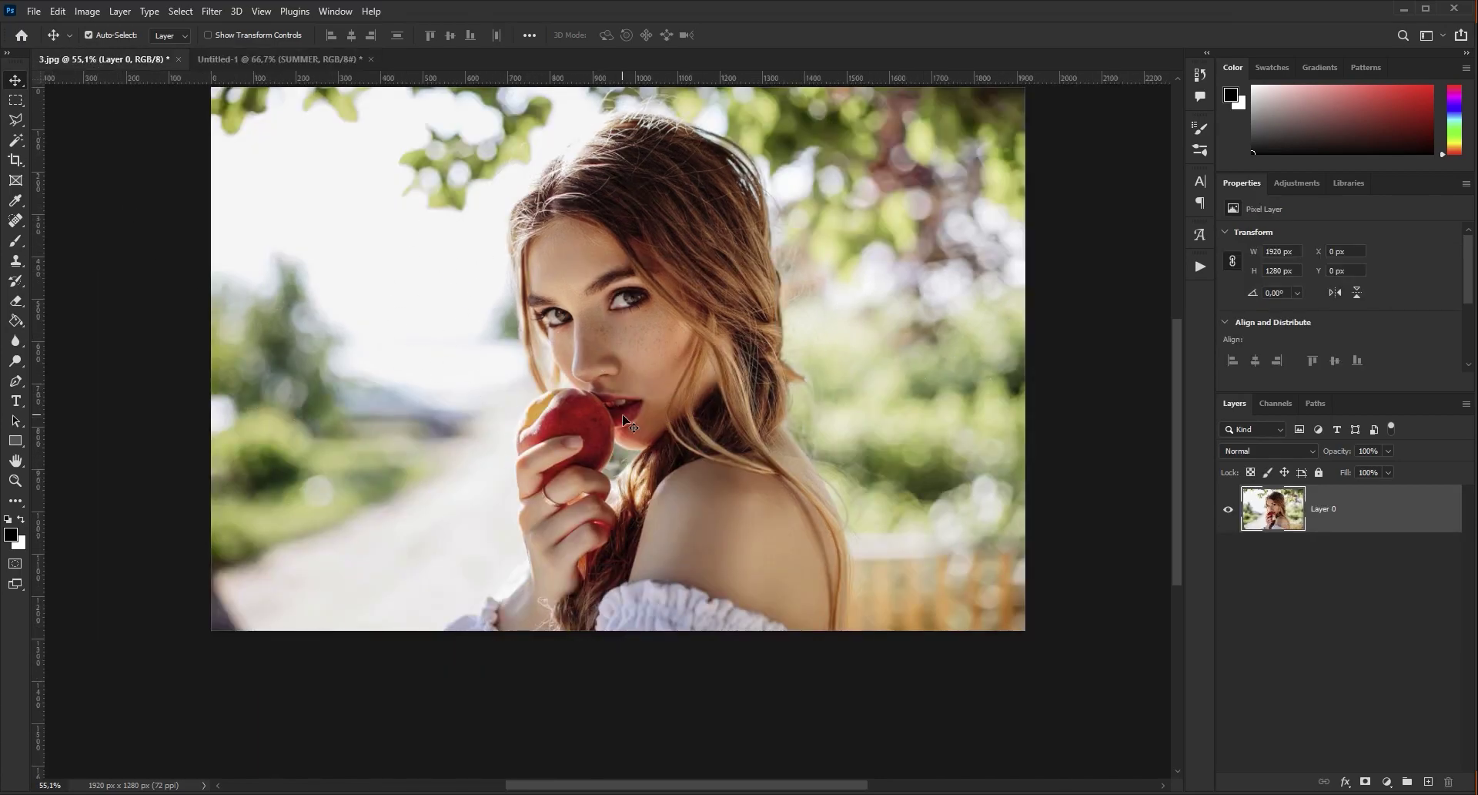
Create a new 1920 x 1080 px, 72 ppi document with a white background
click(33, 11)
click(50, 28)
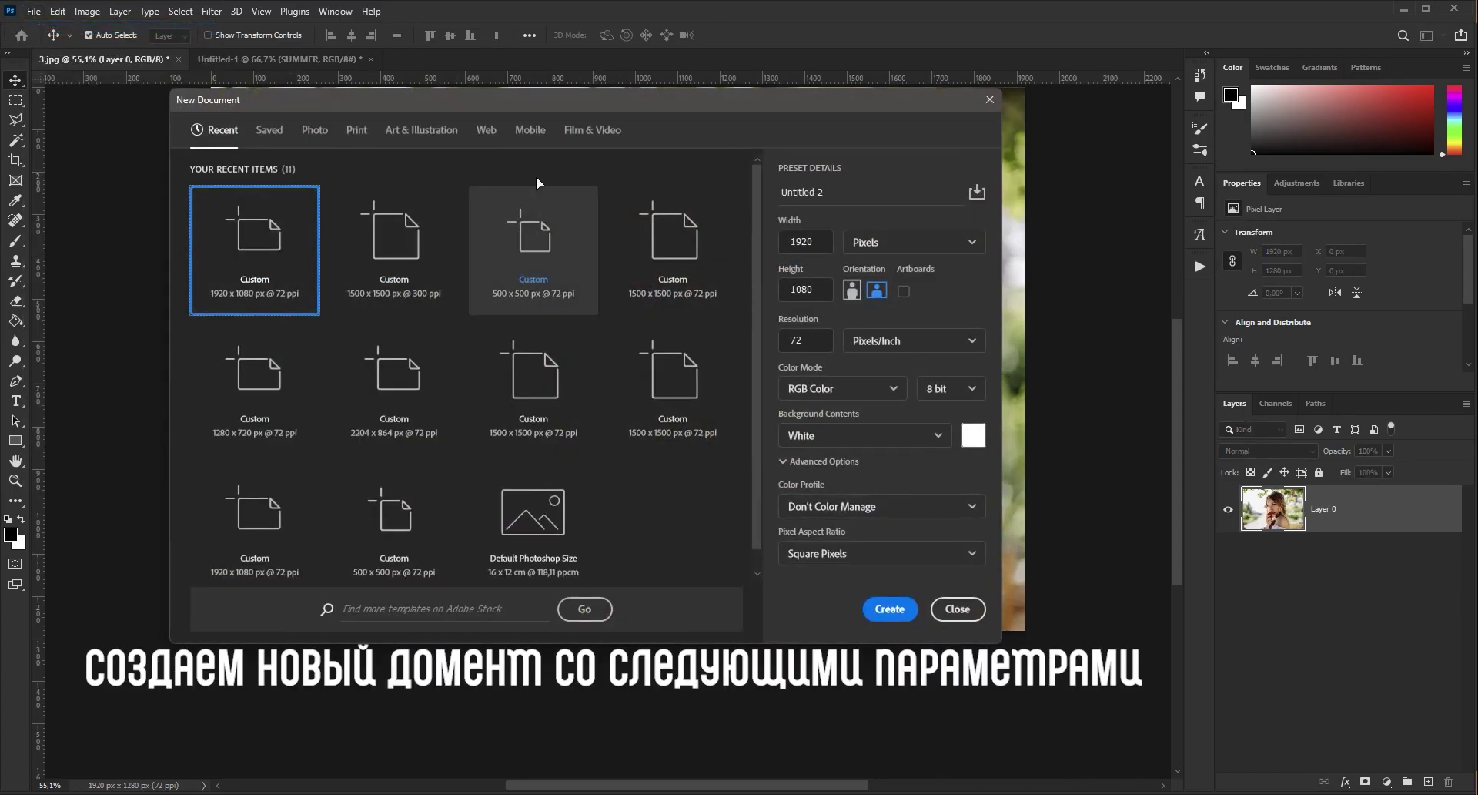
drag(544, 103, 571, 124)
double_click(856, 268)
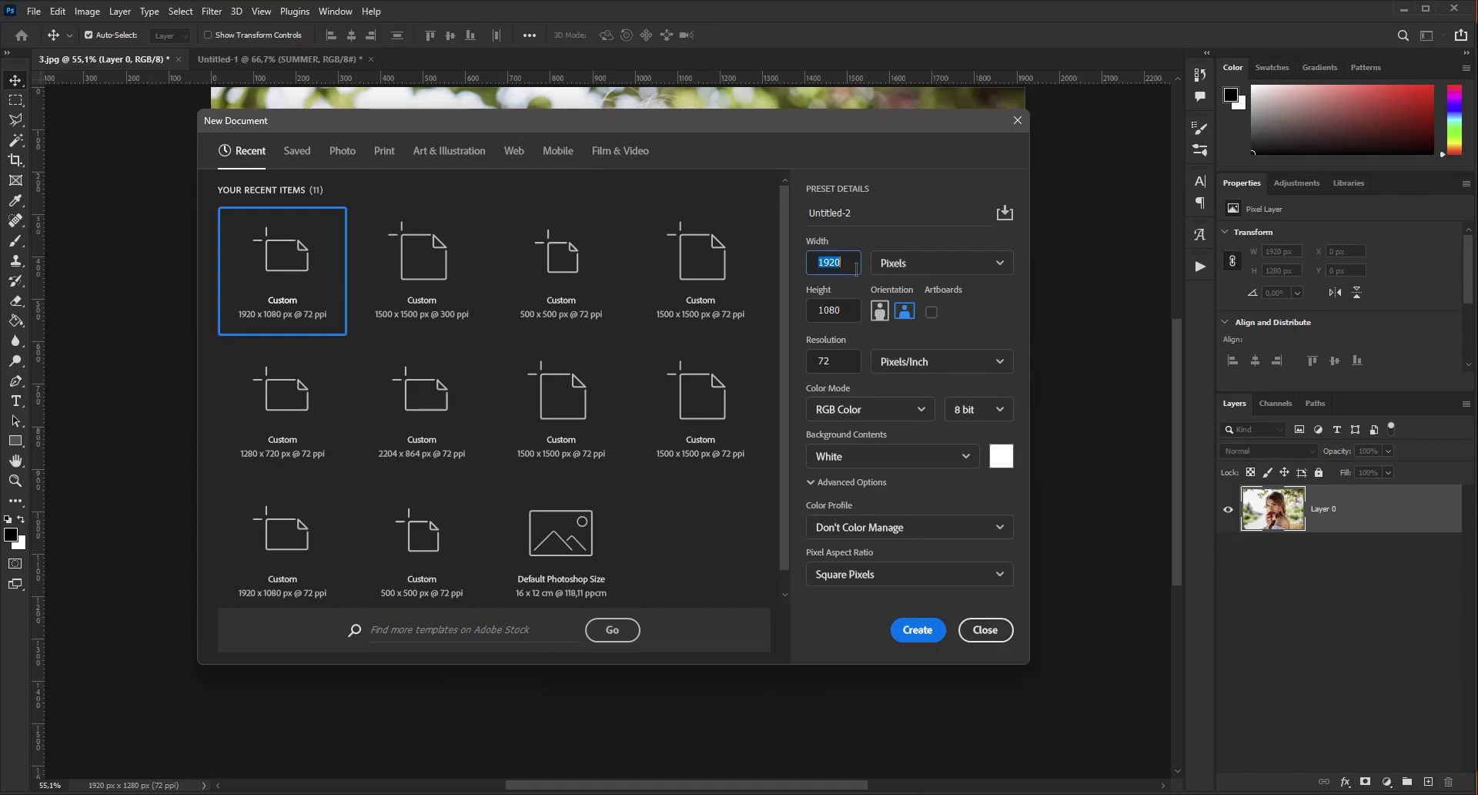
click(846, 311)
click(840, 364)
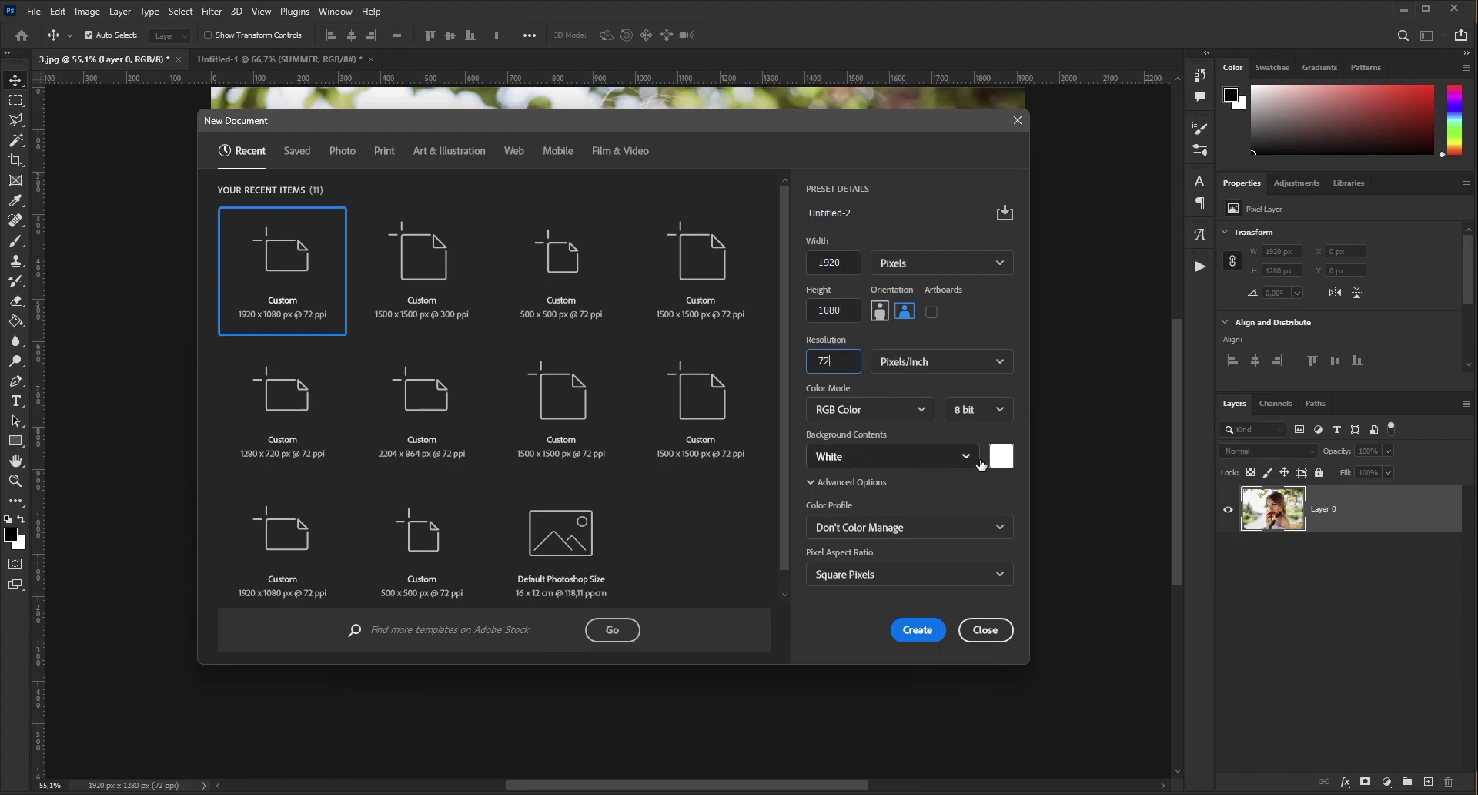
click(918, 629)
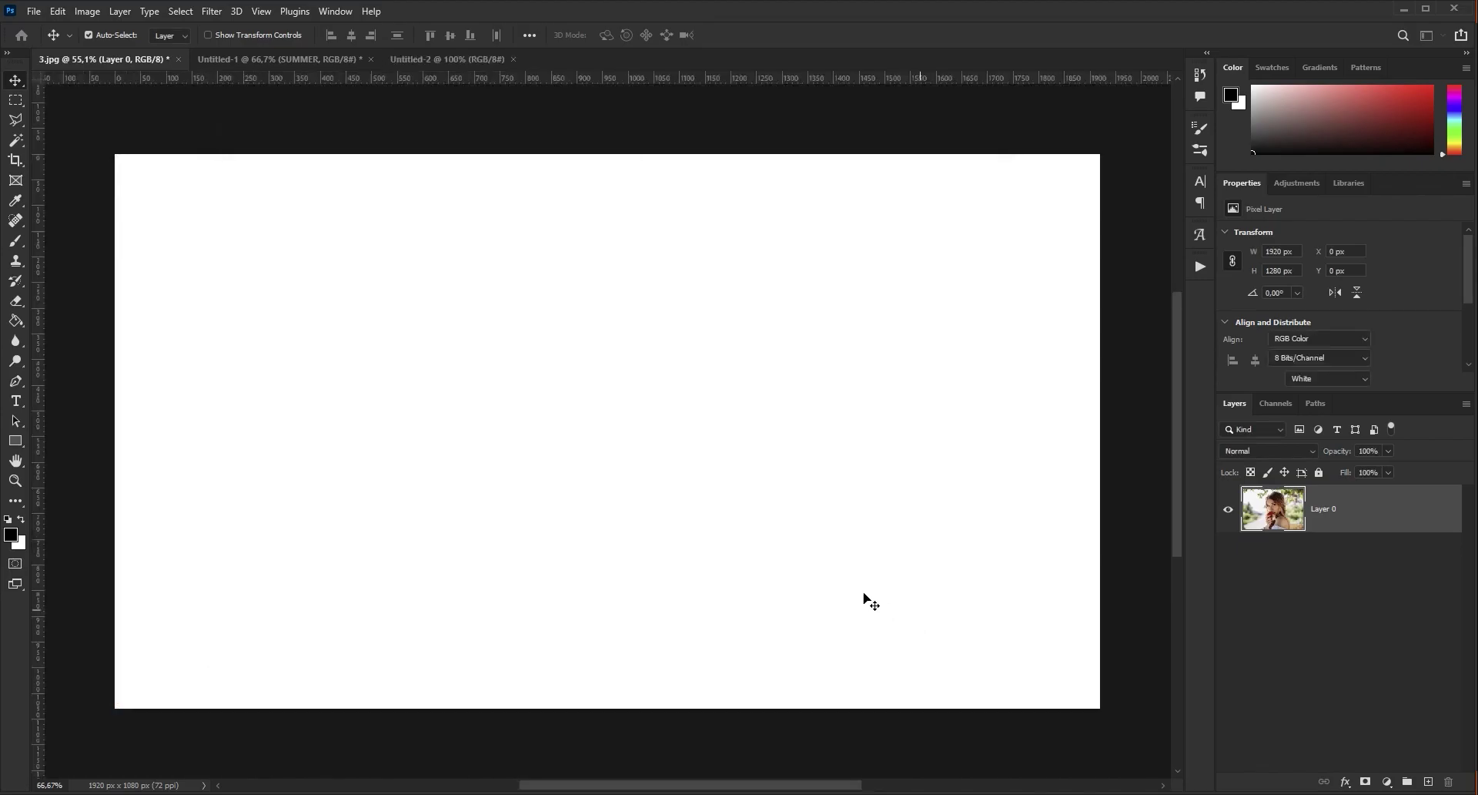
drag(594, 401, 598, 364)
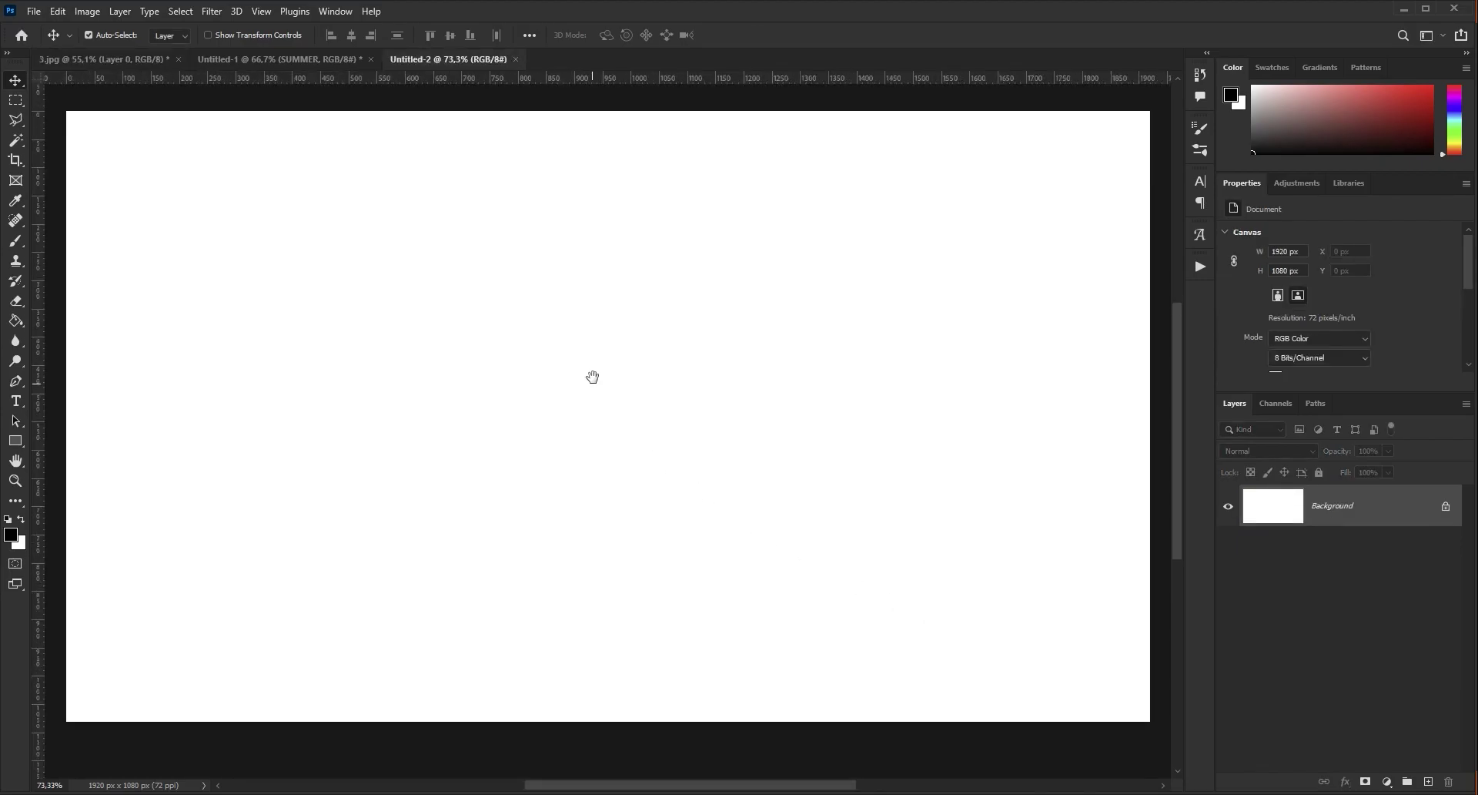
scroll(598, 364, down, 1)
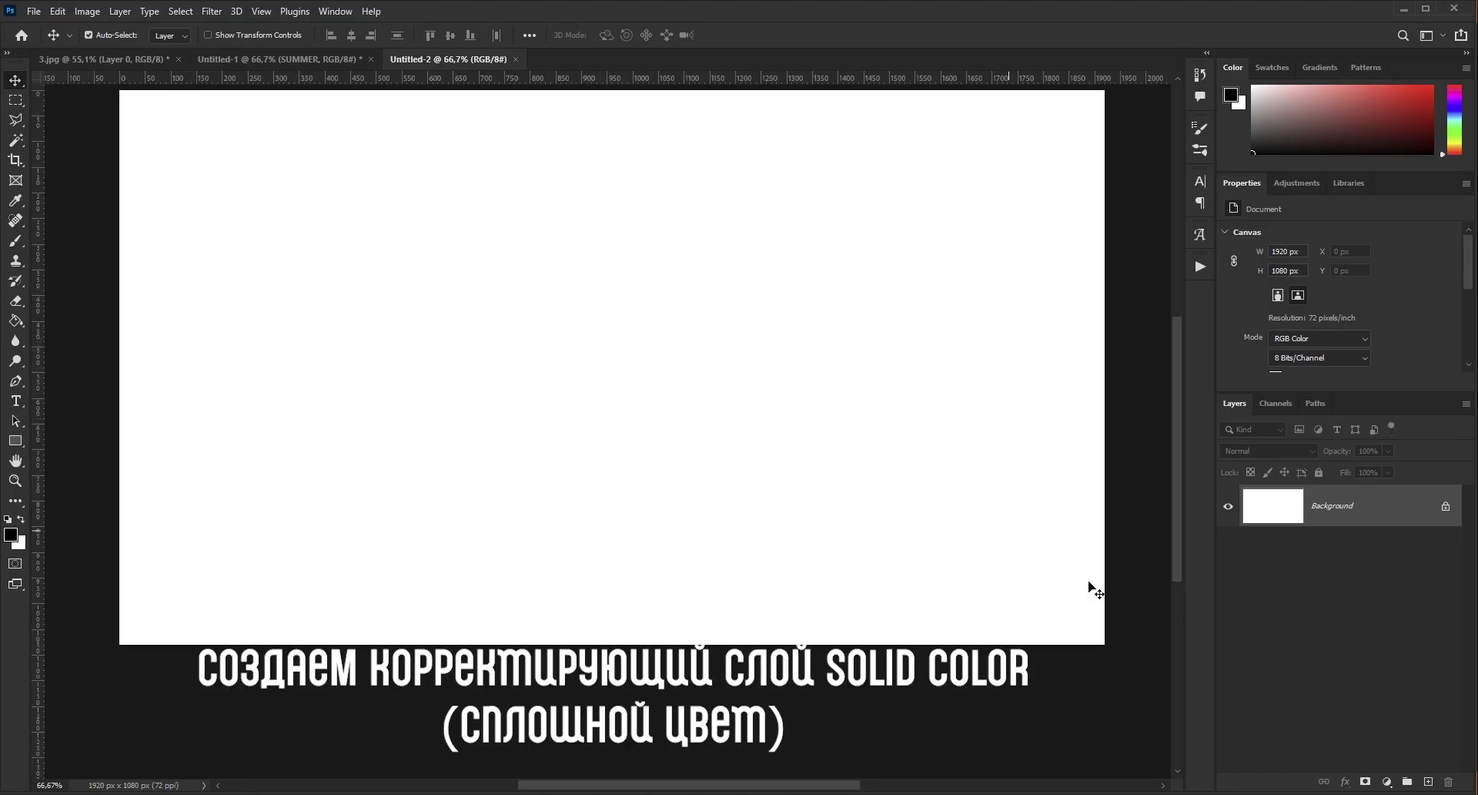
Add a Solid Color fill layer in light grey #b1b1b1 above the Background
click(1386, 781)
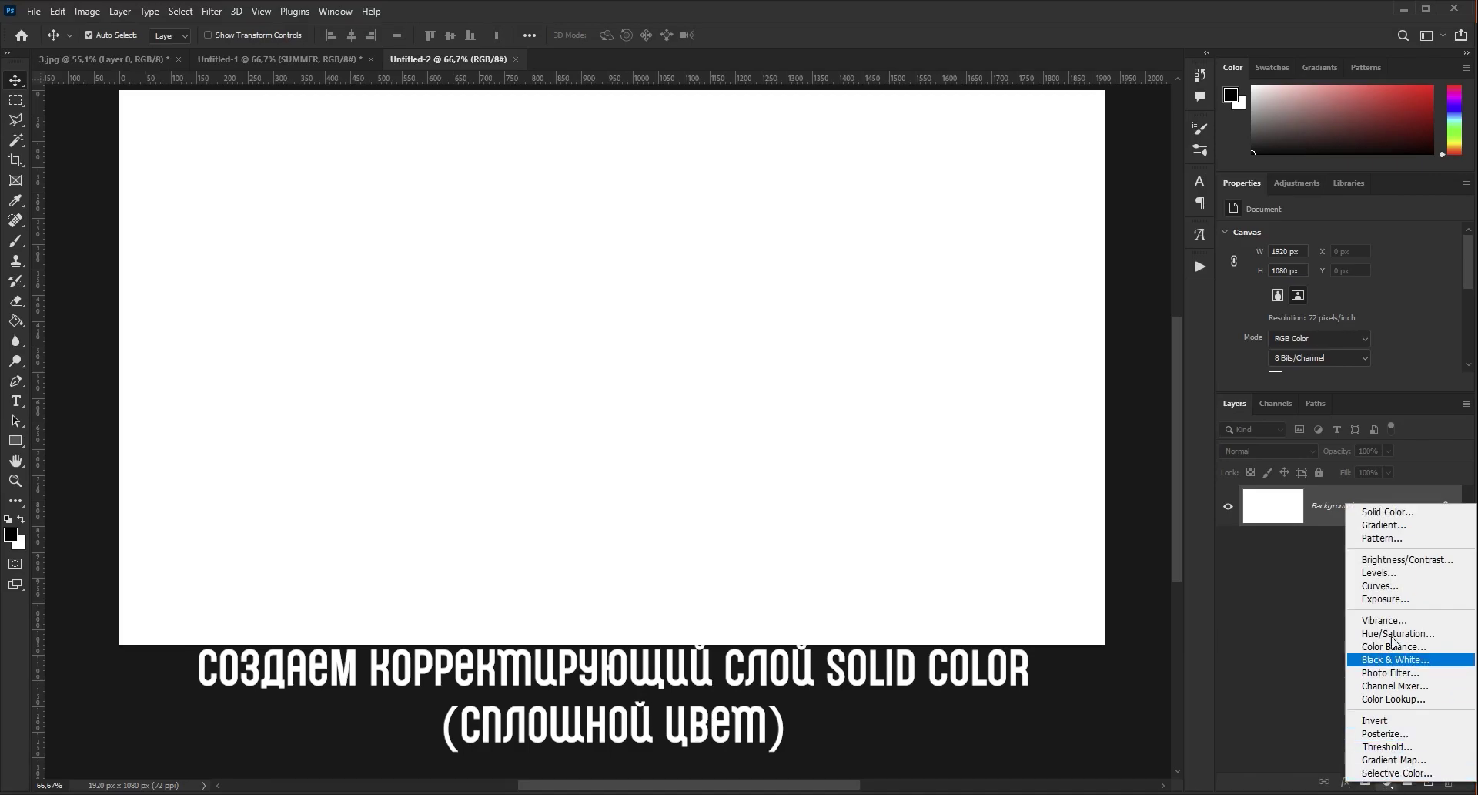
click(1448, 515)
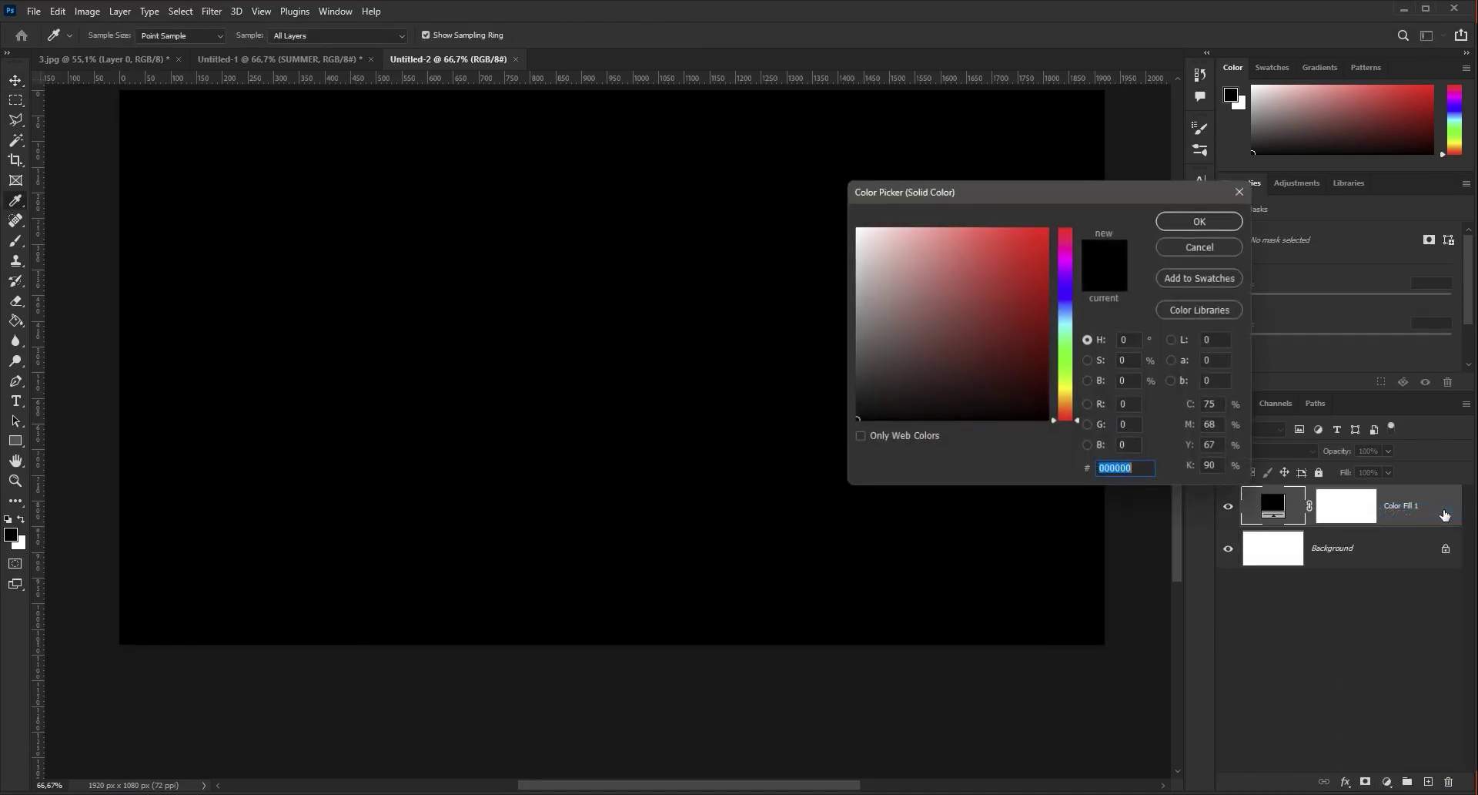
mouse_move(948, 360)
mouse_down()
mouse_move(829, 322)
mouse_move(821, 286)
mouse_up()
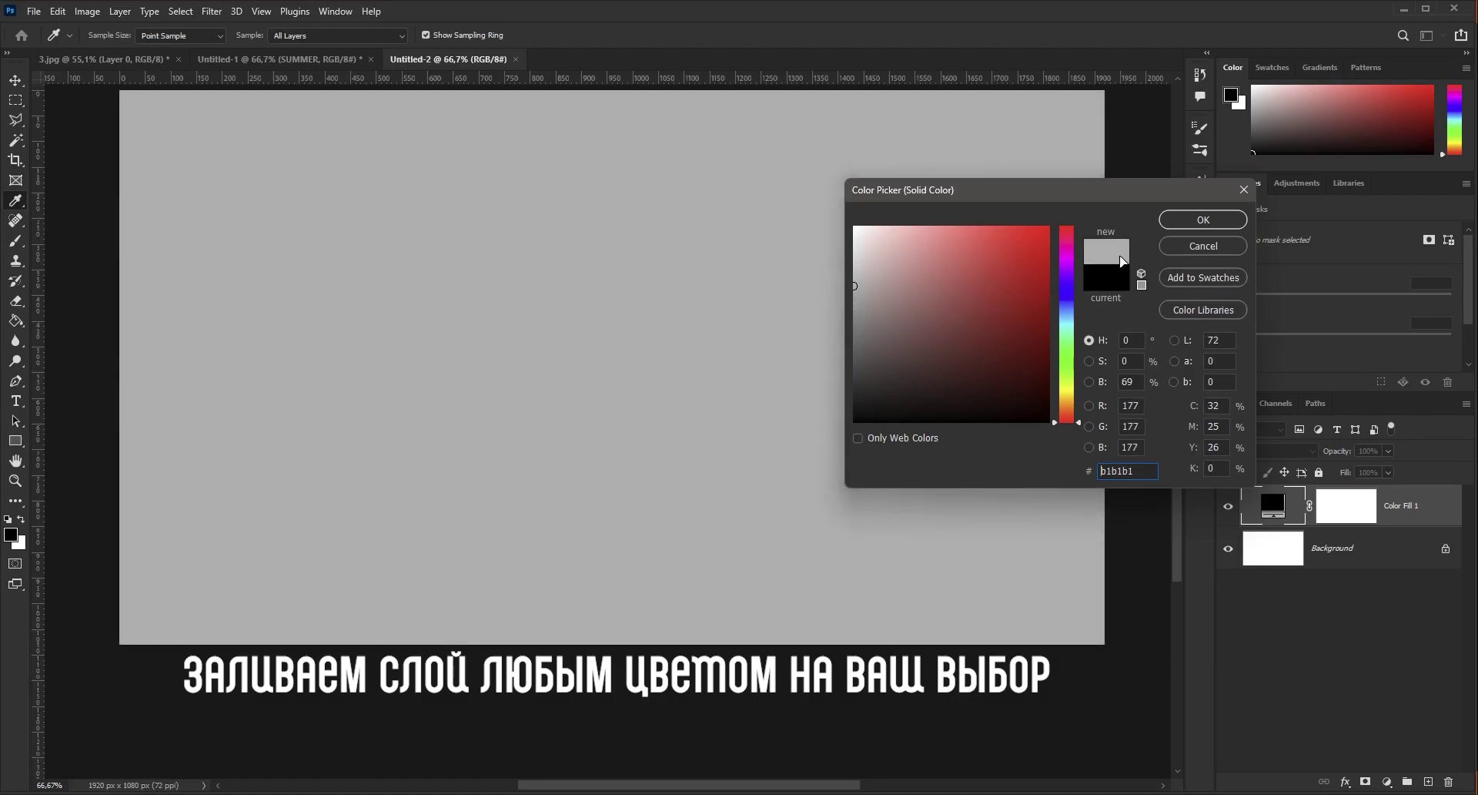
click(1187, 221)
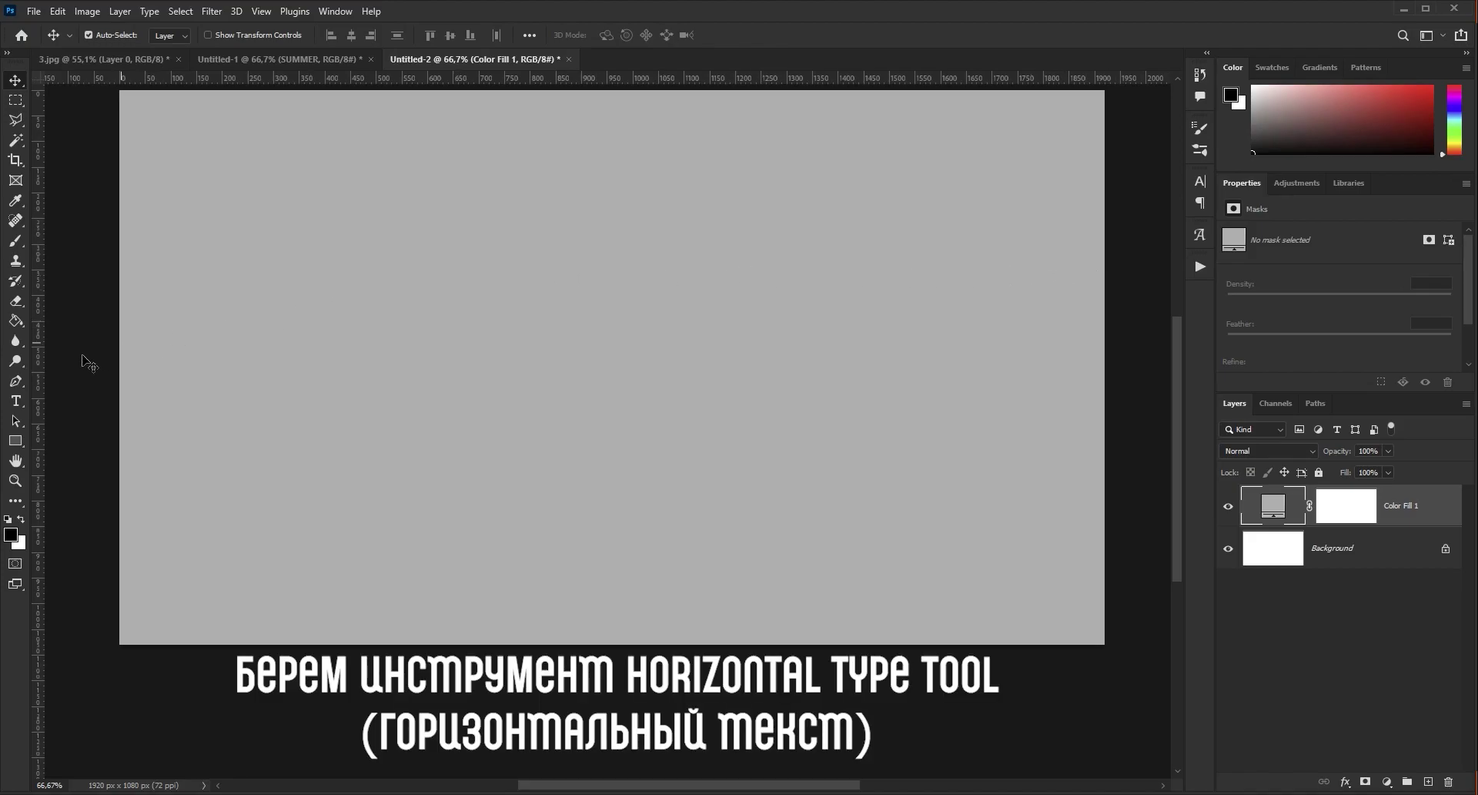
Type SUMMER on the canvas as a white Chocolate Team text layer
click(13, 402)
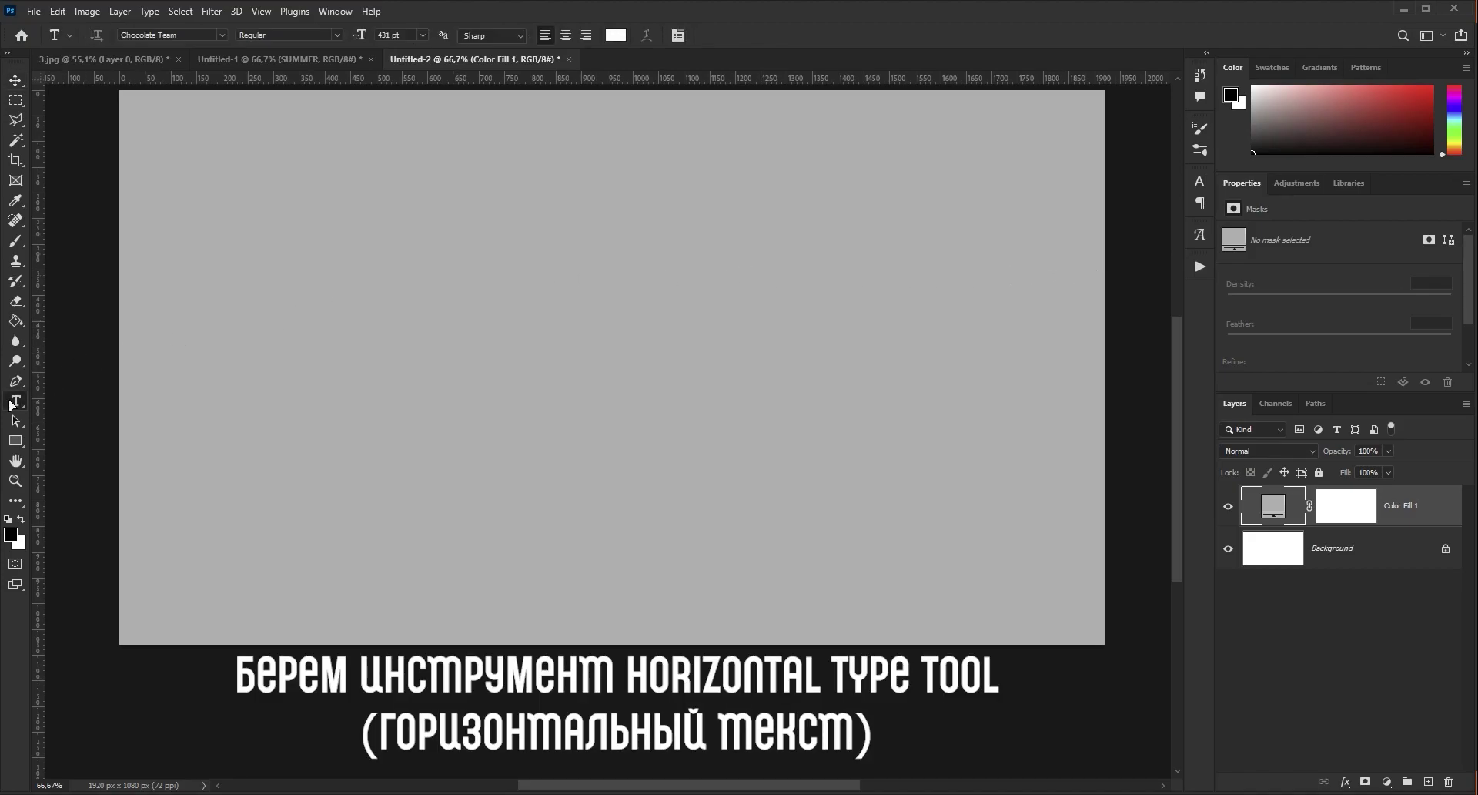
click(377, 379)
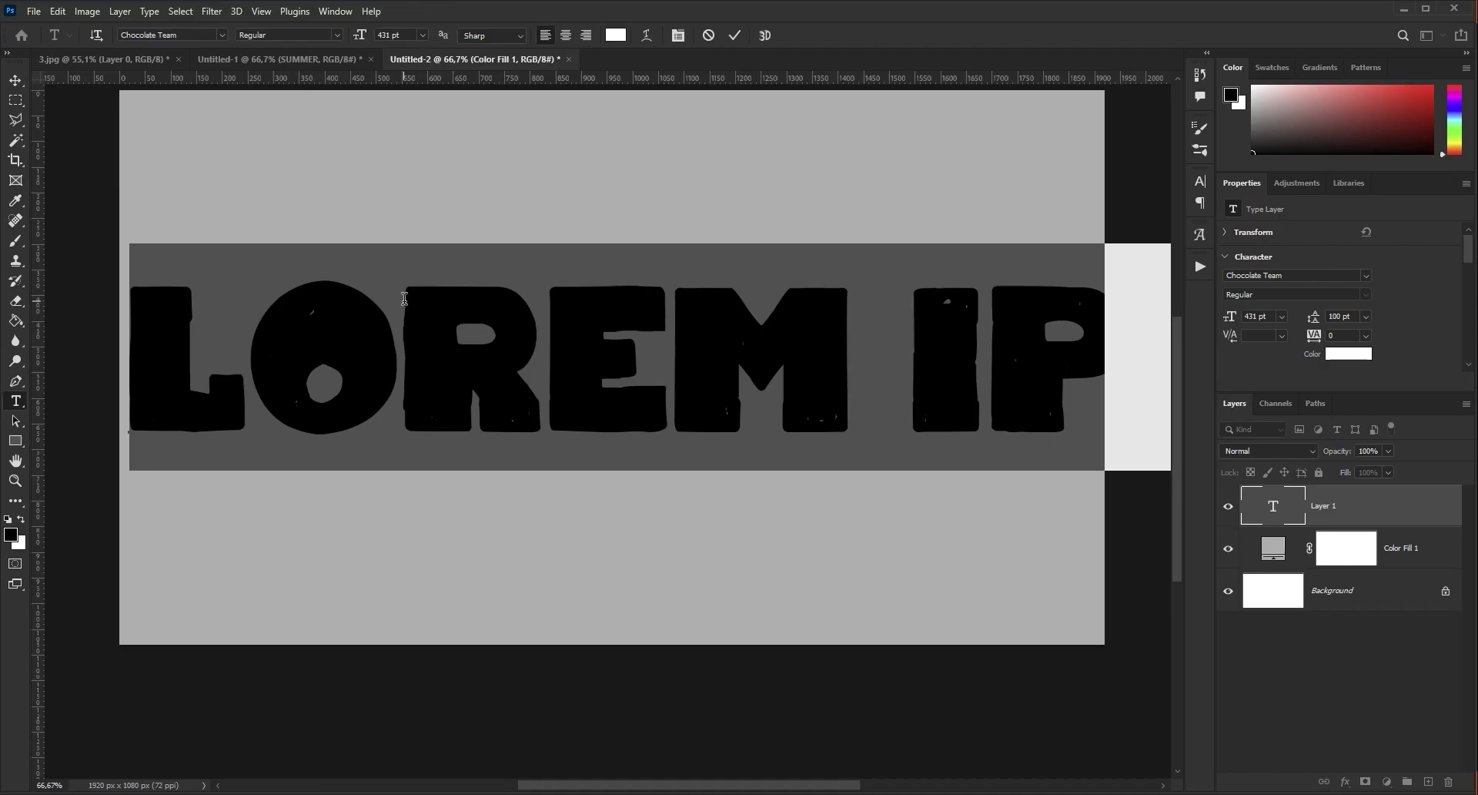
text(SUMM)
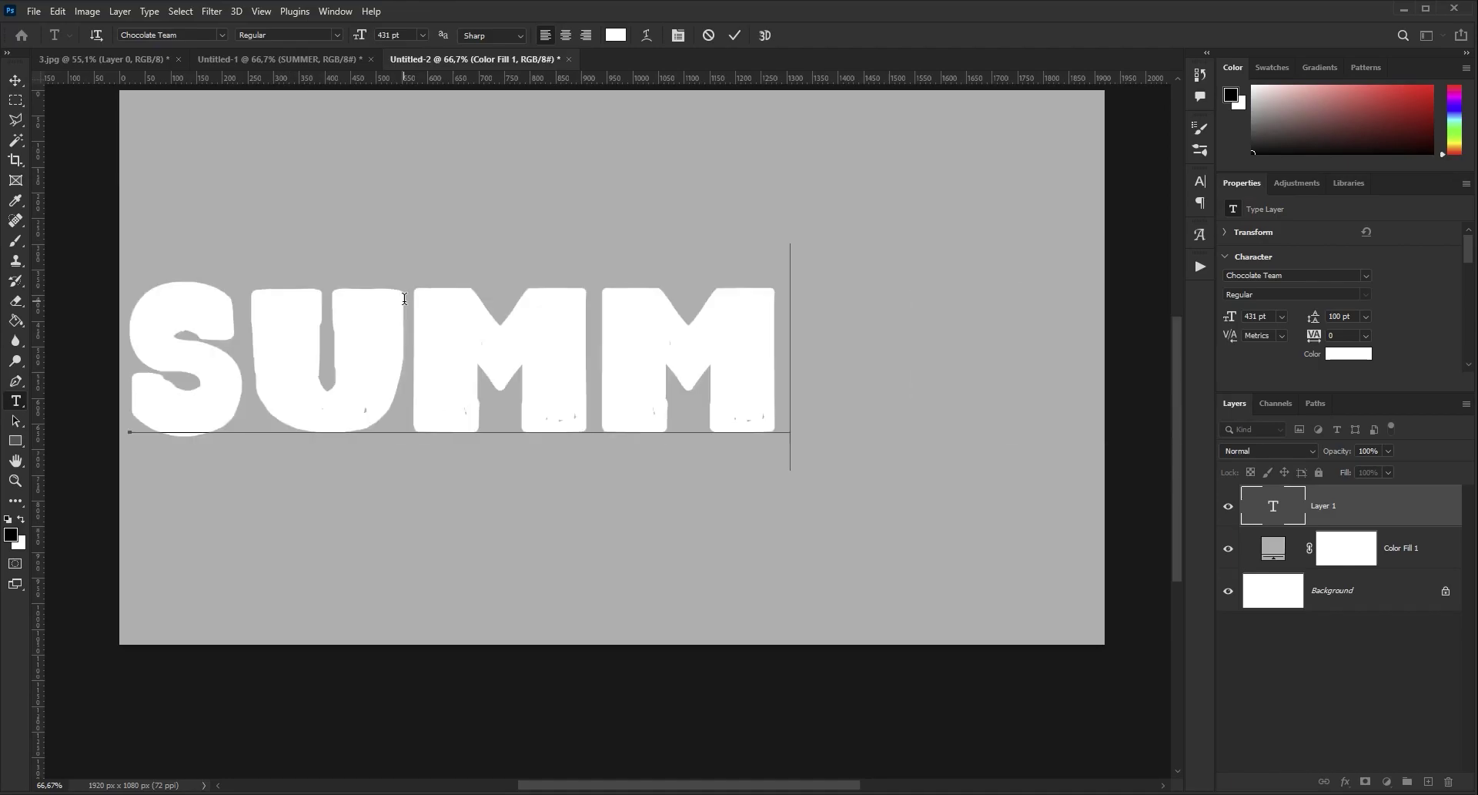
text(ER)
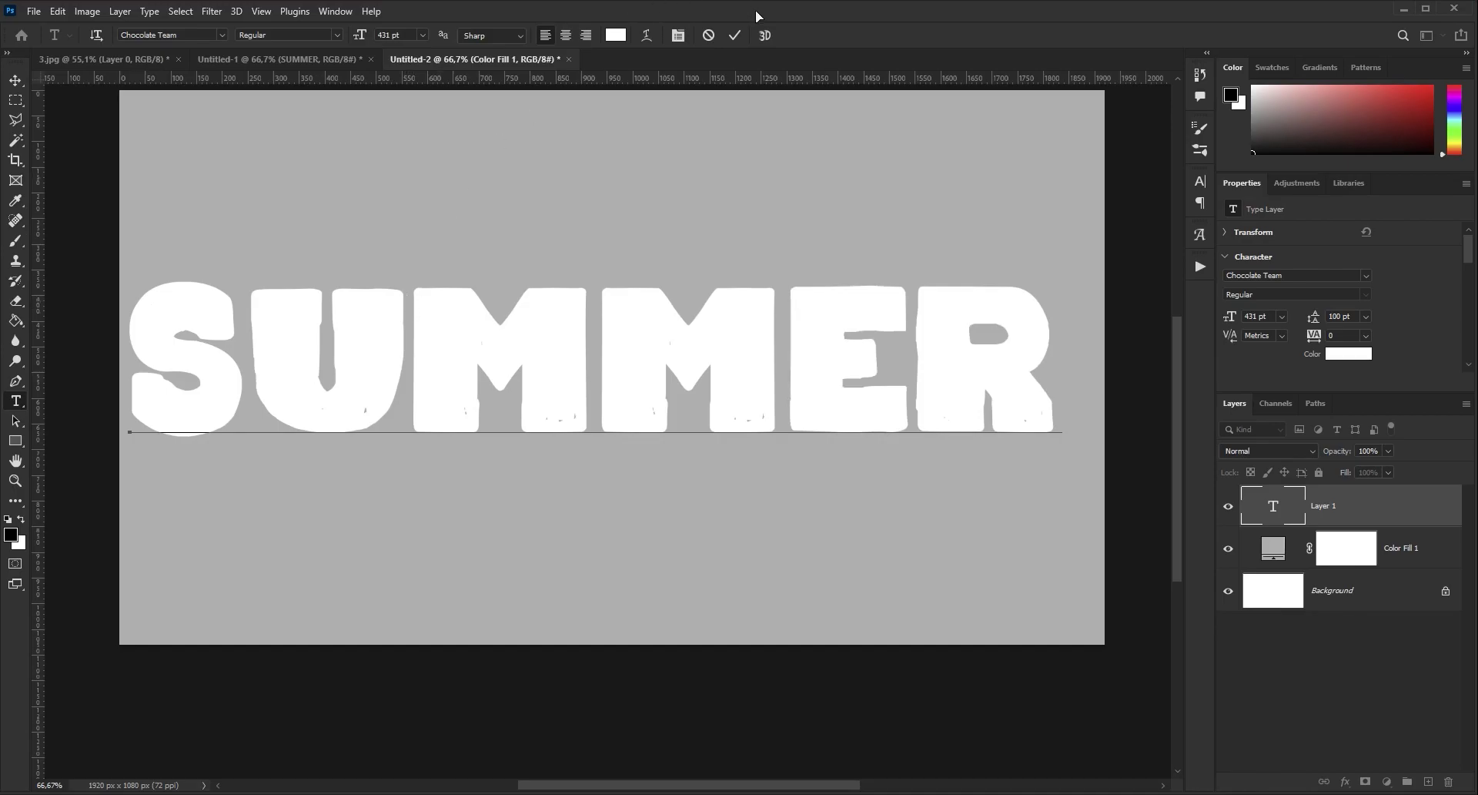
click(735, 36)
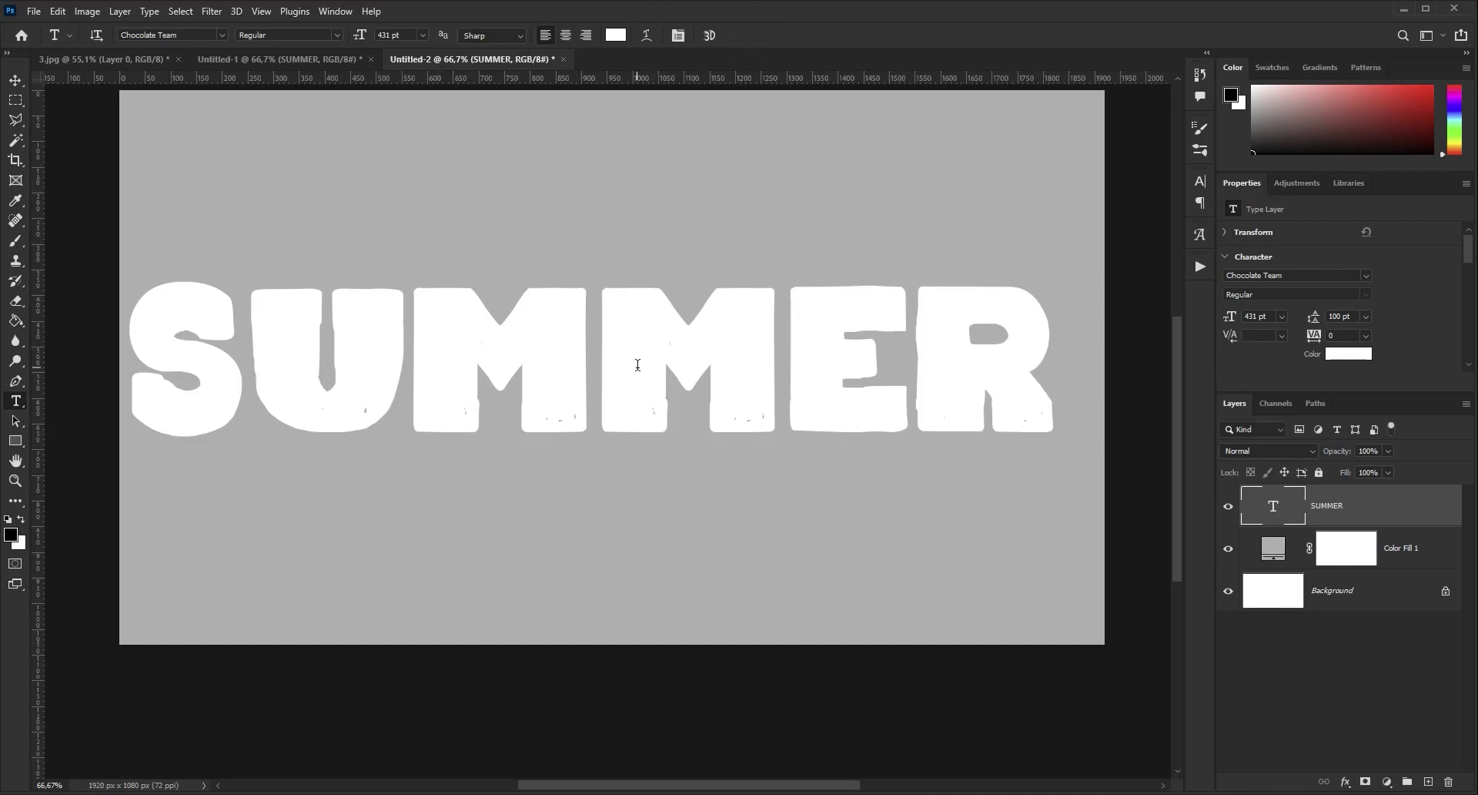
Move the SUMMER text to the middle of the canvas
key(v)
mouse_move(638, 365)
mouse_down()
mouse_move(651, 395)
mouse_move(660, 384)
mouse_up()
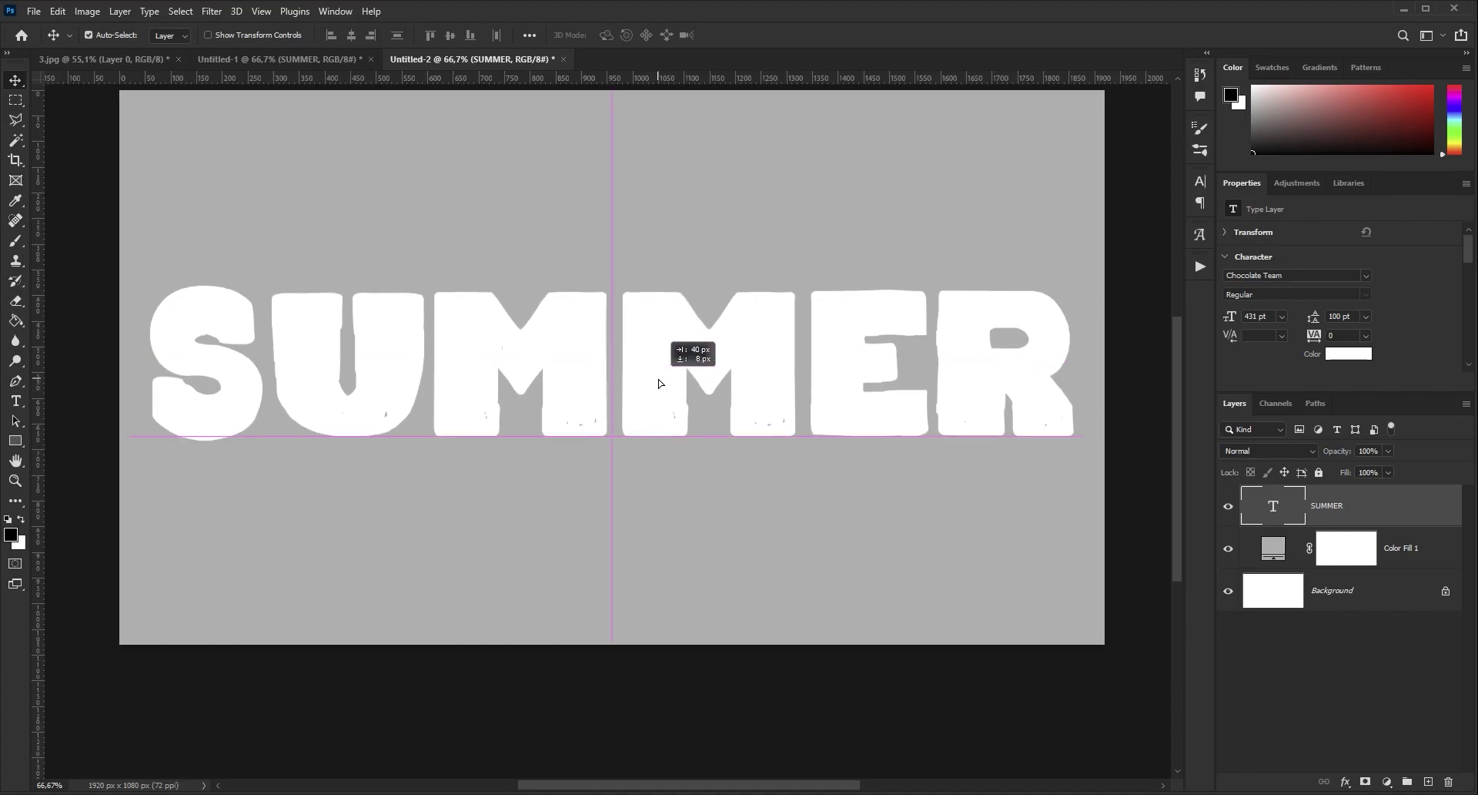
drag(659, 383, 659, 382)
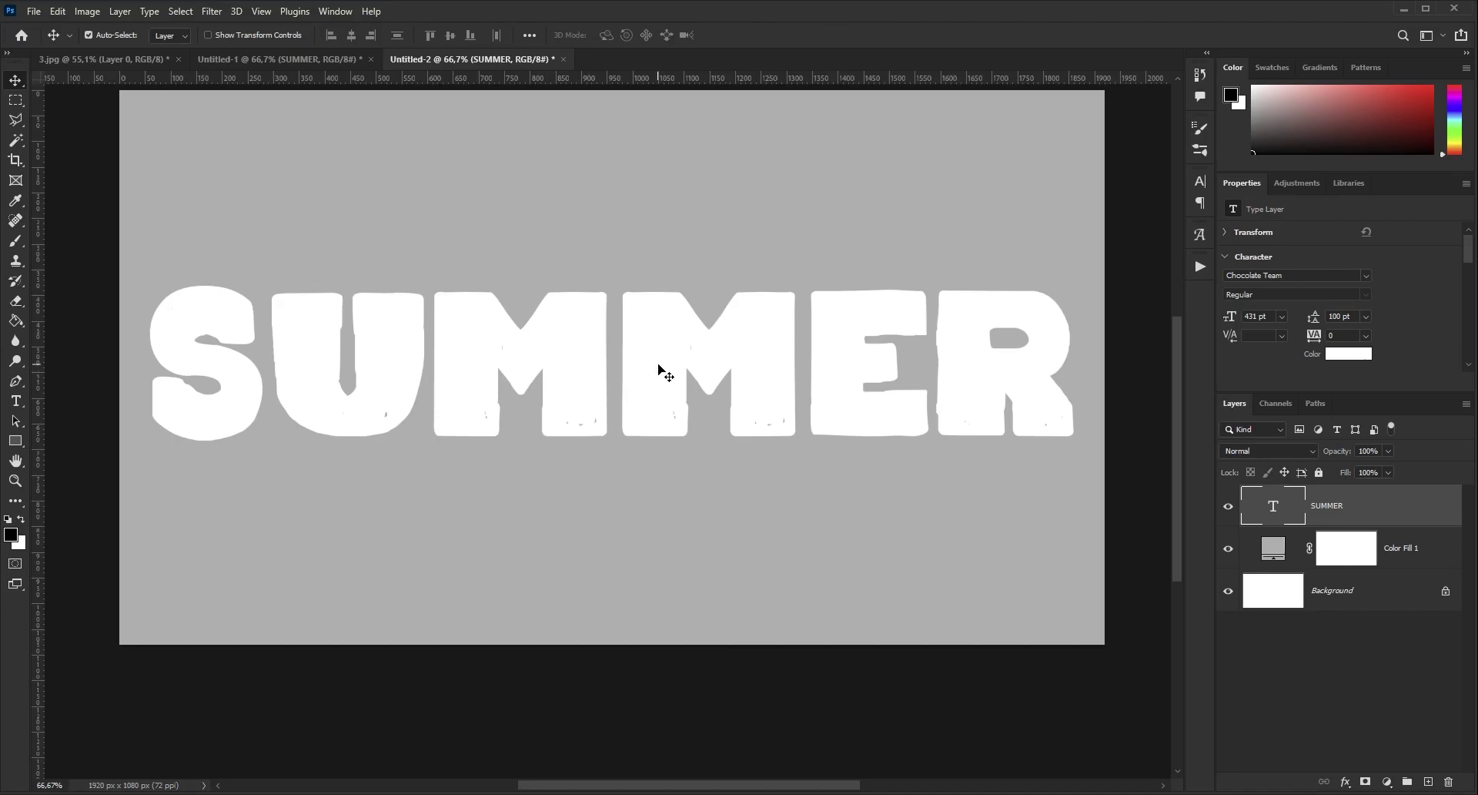
Drag the 3.jpg portrait into the poster as Layer 1 at 55% opacity
click(102, 61)
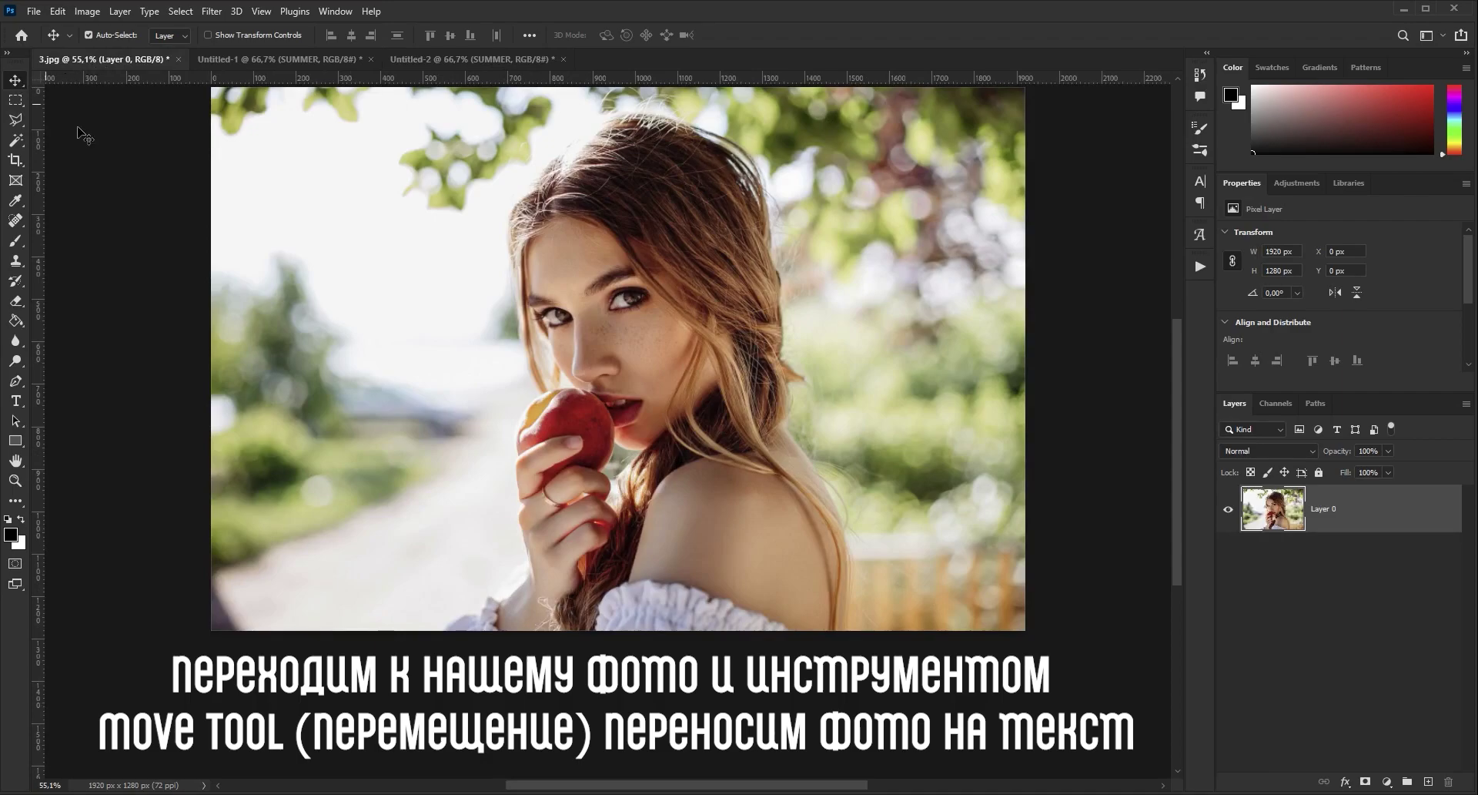
mouse_move(409, 370)
mouse_down()
mouse_move(446, 64)
mouse_move(523, 348)
mouse_move(589, 400)
mouse_move(597, 450)
mouse_move(599, 422)
mouse_up()
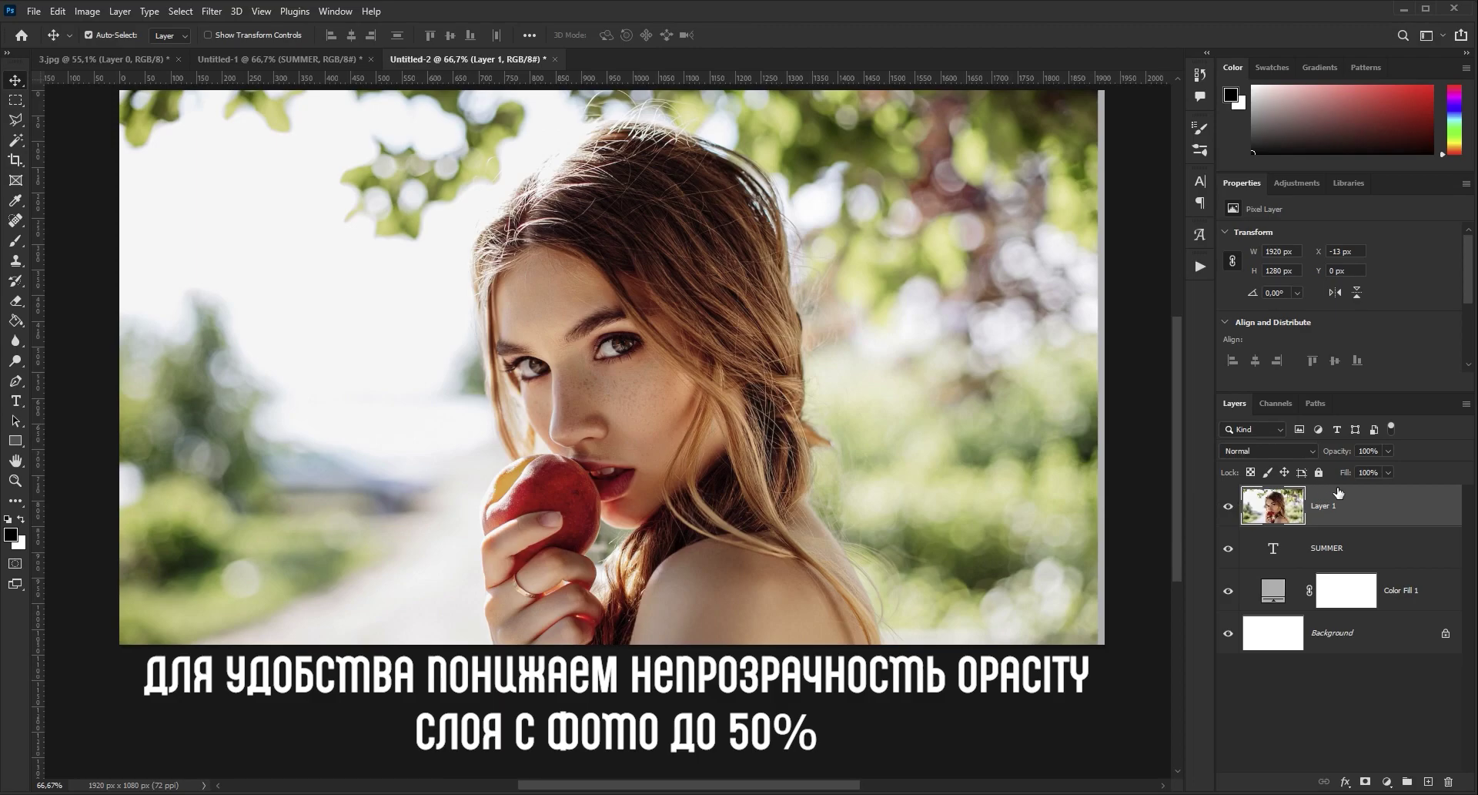
drag(1337, 451, 1310, 454)
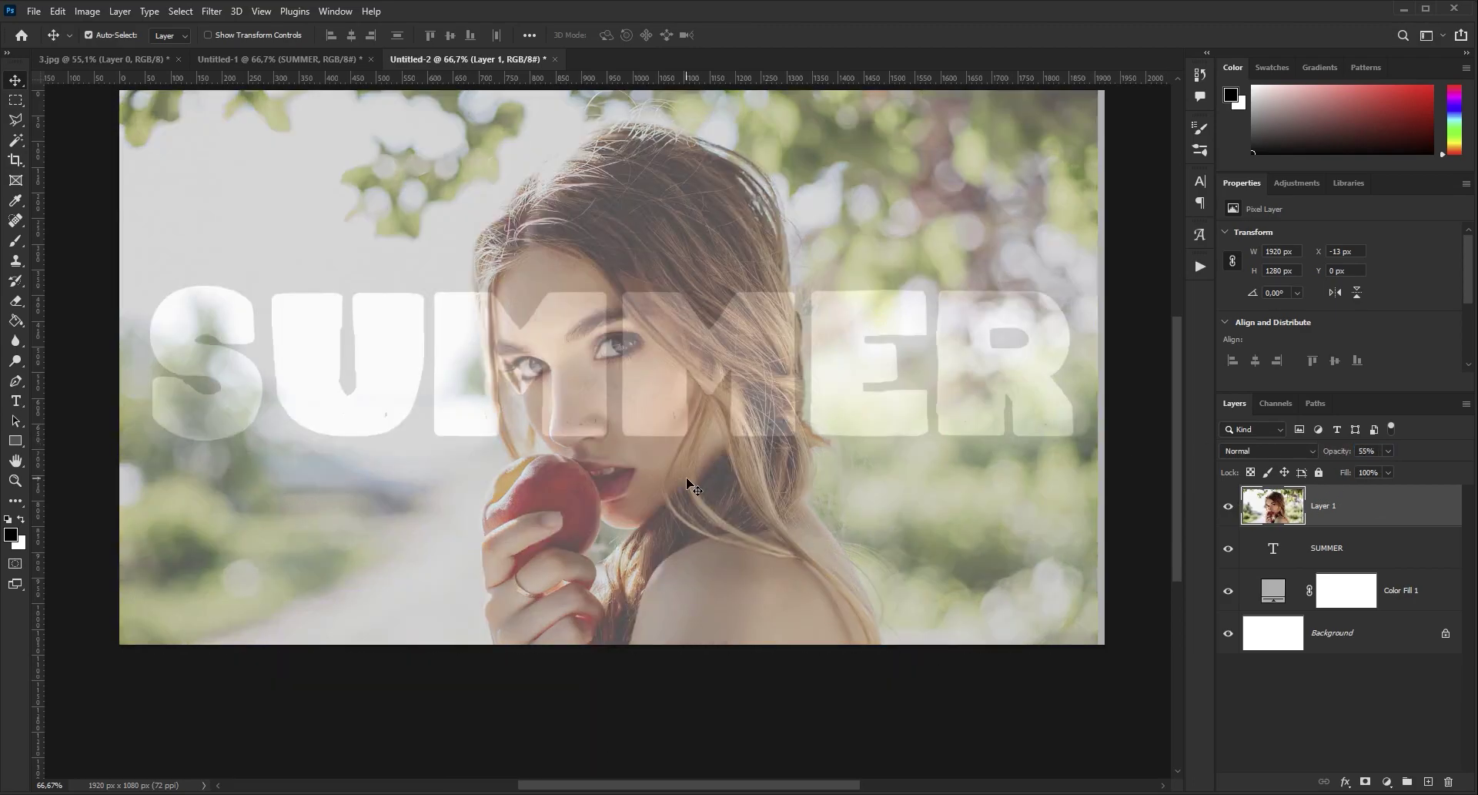
Scale the portrait slightly down with Free Transform, then restore it to 100% opacity
key(ctrl)
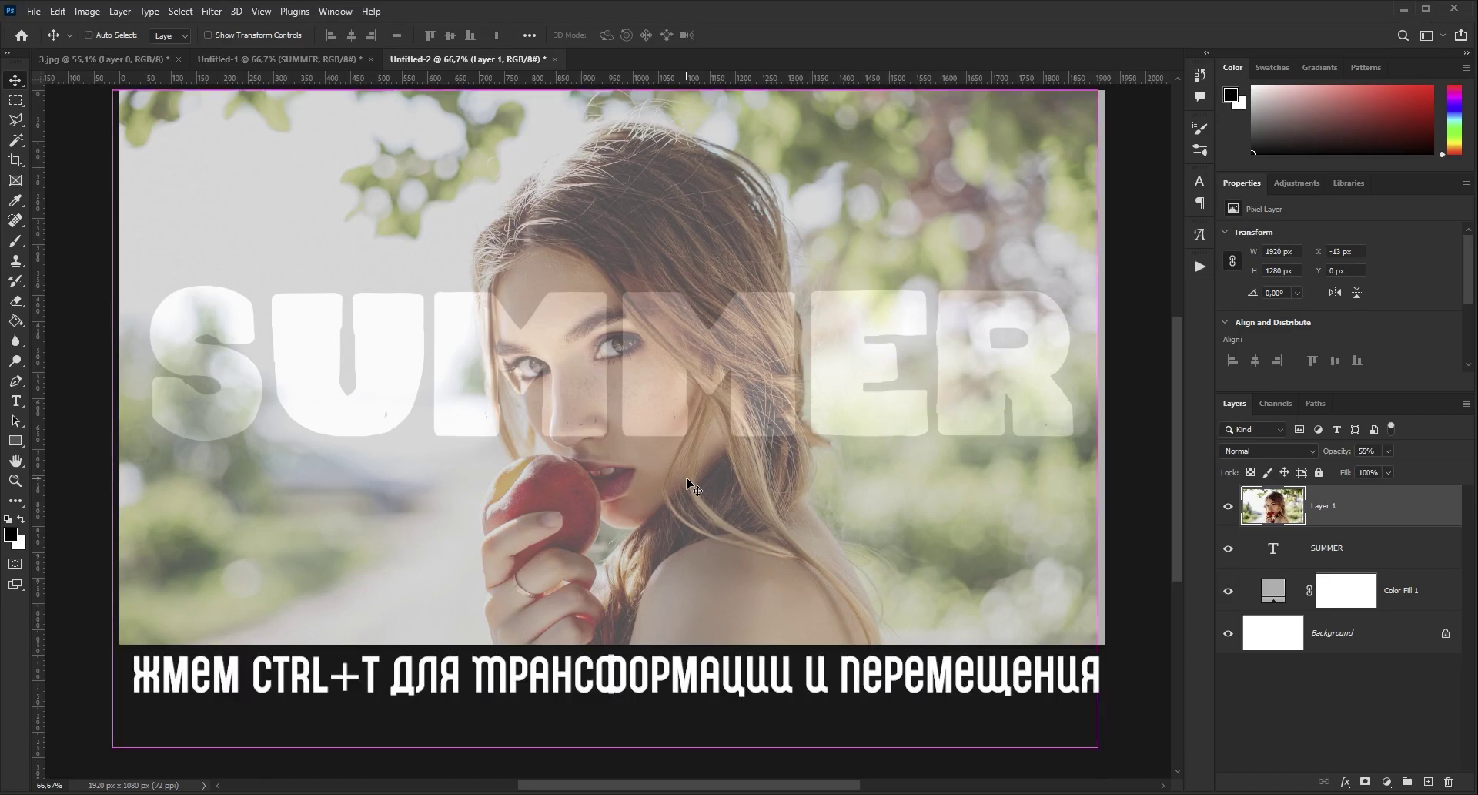
key(ctrl+t)
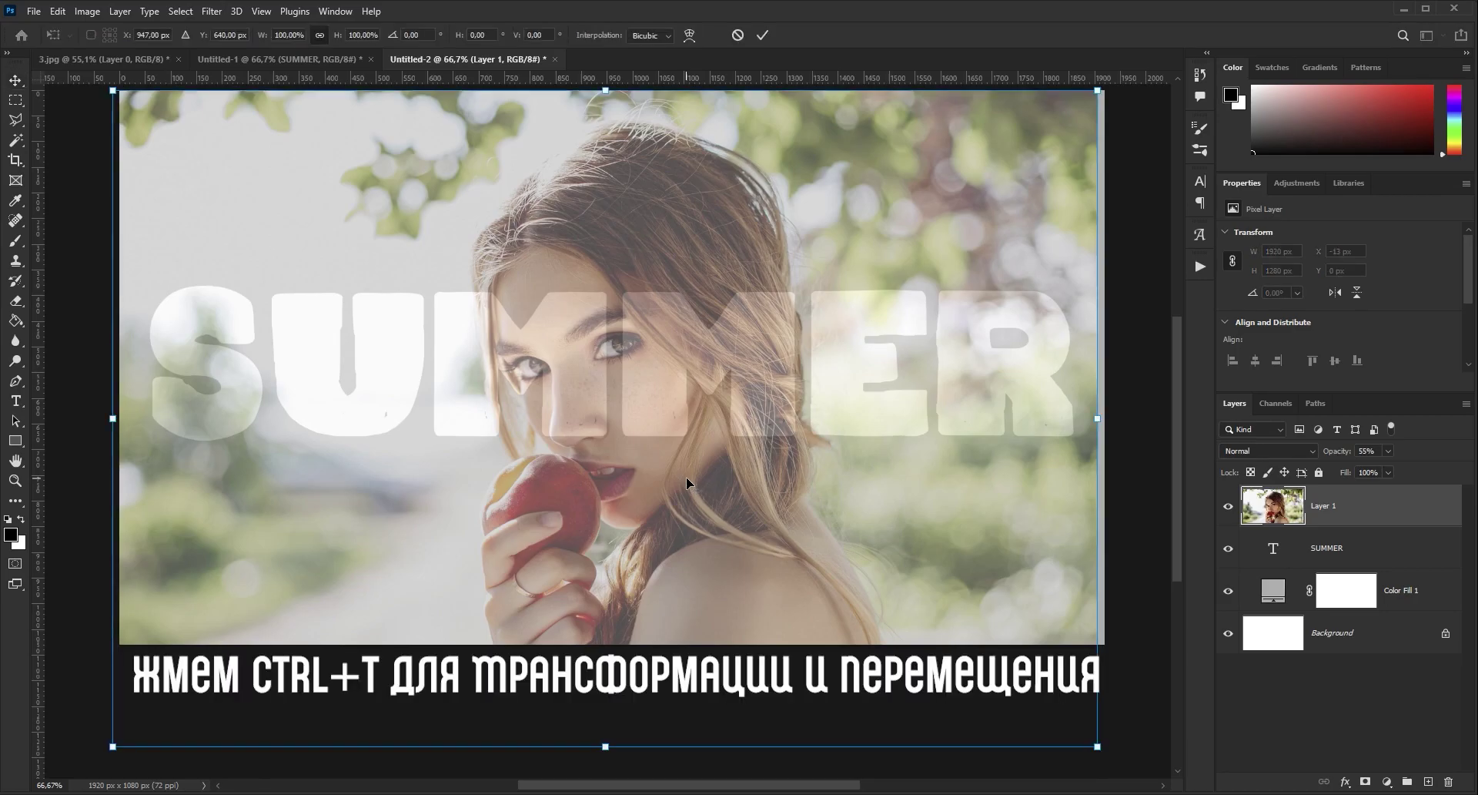
drag(1097, 747, 1083, 725)
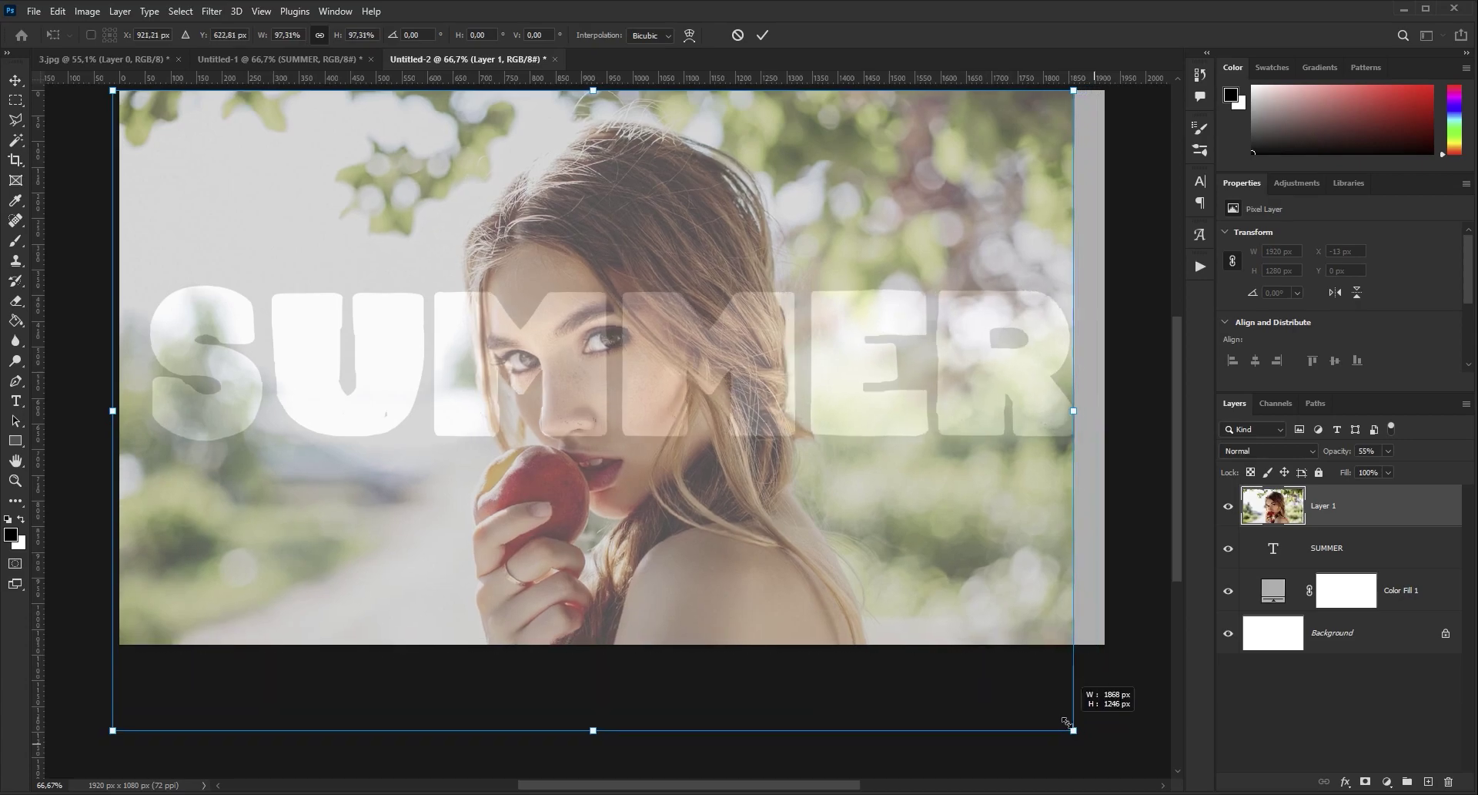
mouse_move(838, 598)
mouse_down()
mouse_move(852, 605)
mouse_move(848, 654)
mouse_move(847, 599)
mouse_up()
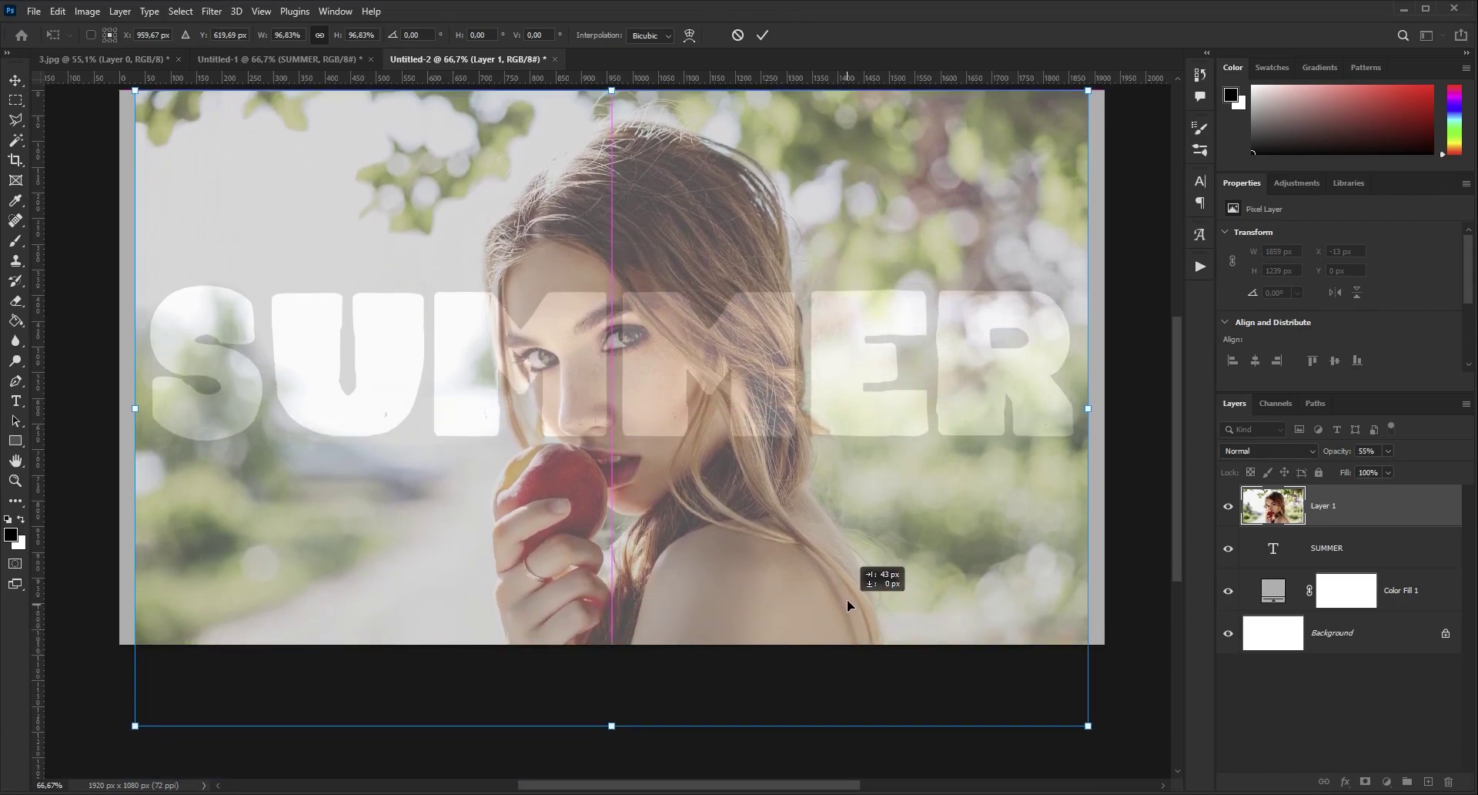
click(764, 31)
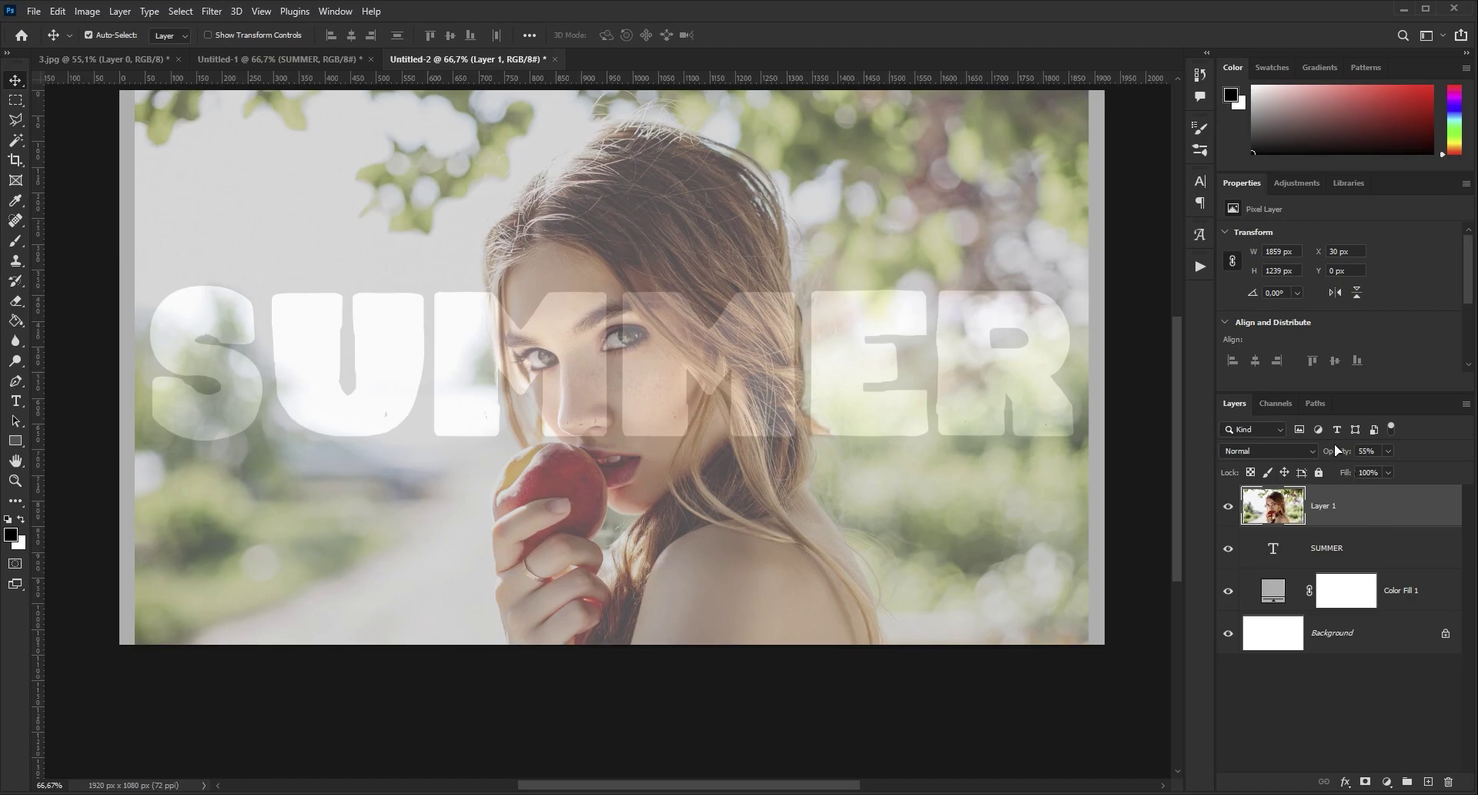
drag(1334, 452, 1443, 452)
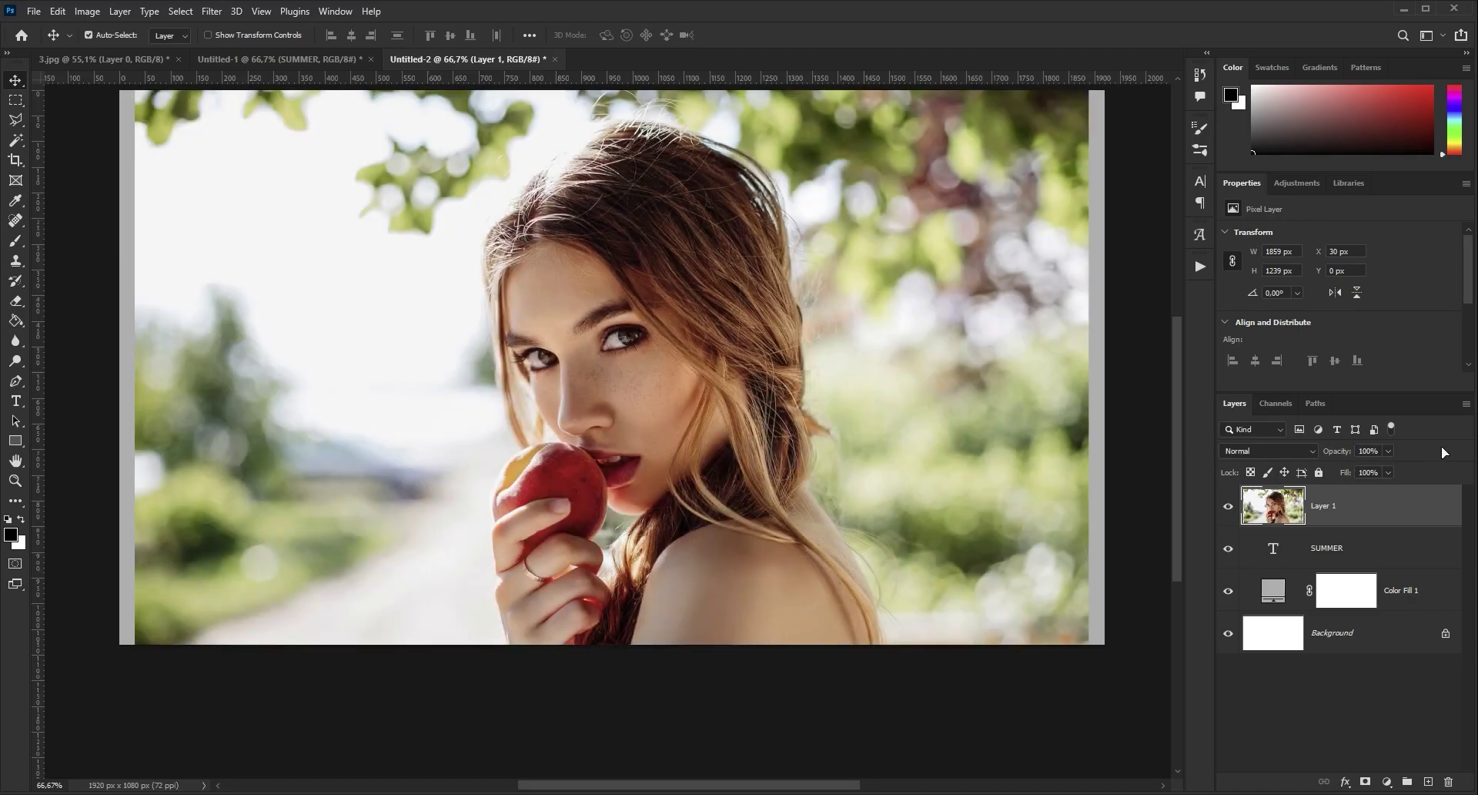
Create a clipping mask clipping Layer 1 to the SUMMER text layer
right_click(1400, 512)
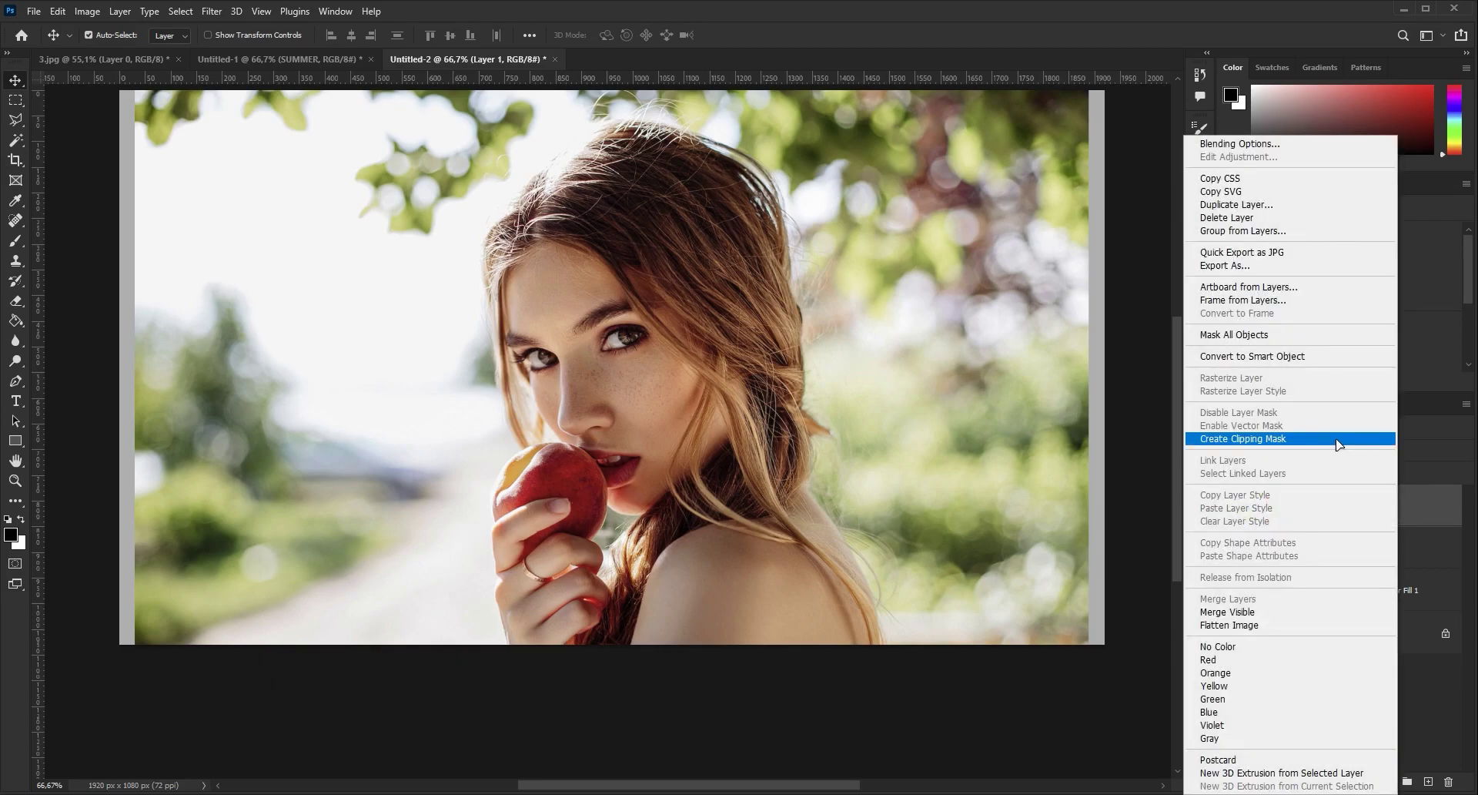
click(1340, 439)
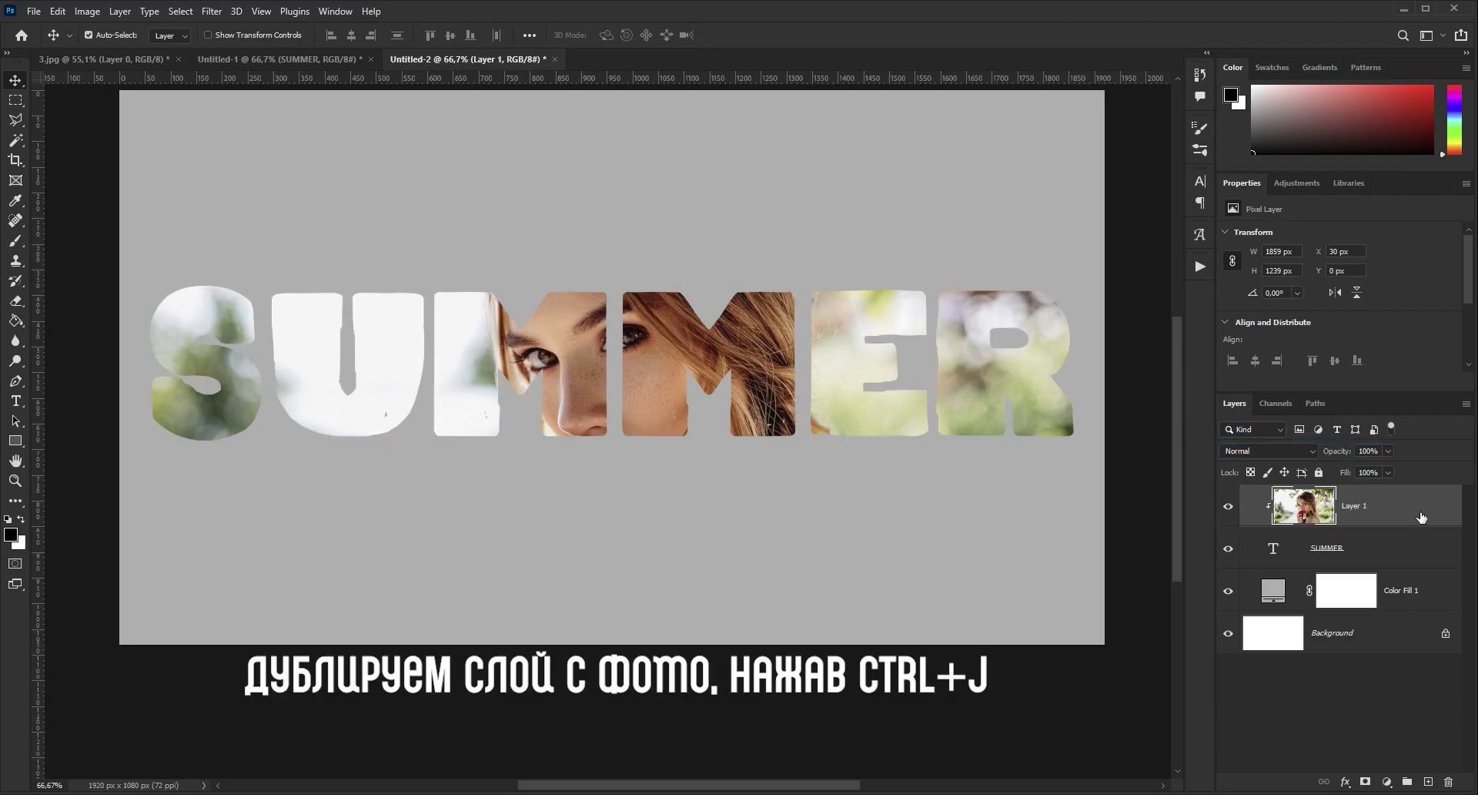
Duplicate the photo layer and mask the copy to the auto-selected subject, the girl
key(ctrl+j)
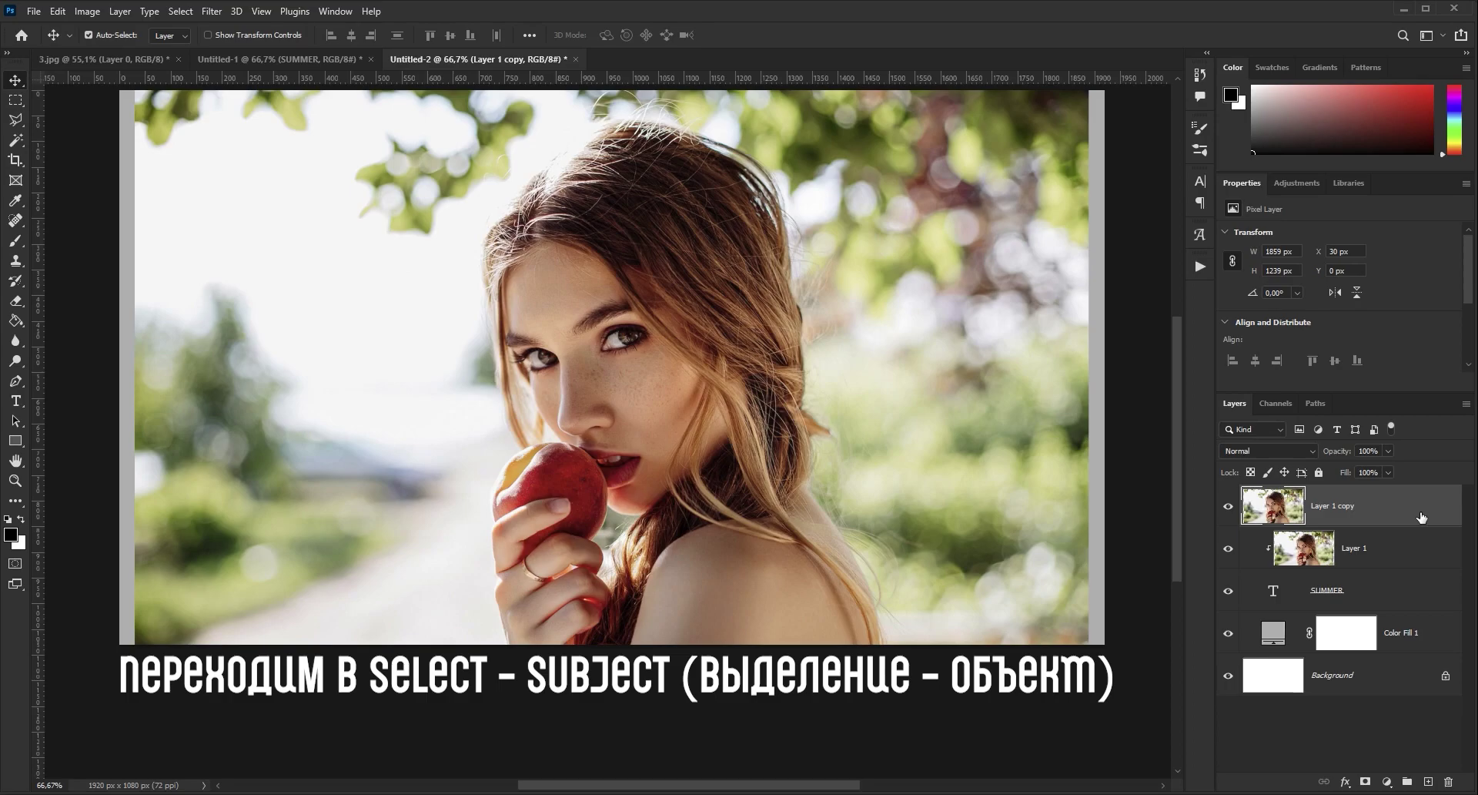
click(177, 12)
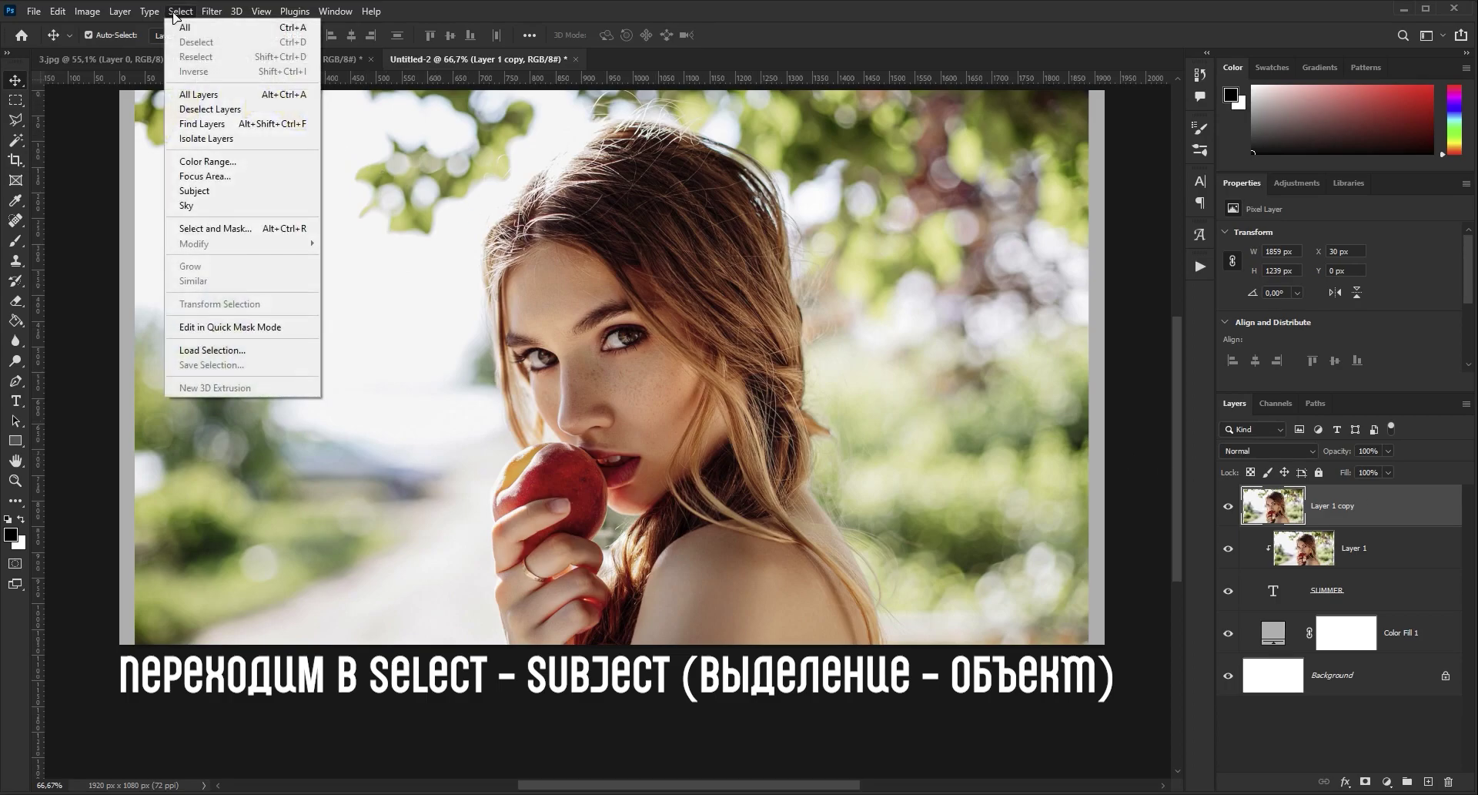
click(246, 194)
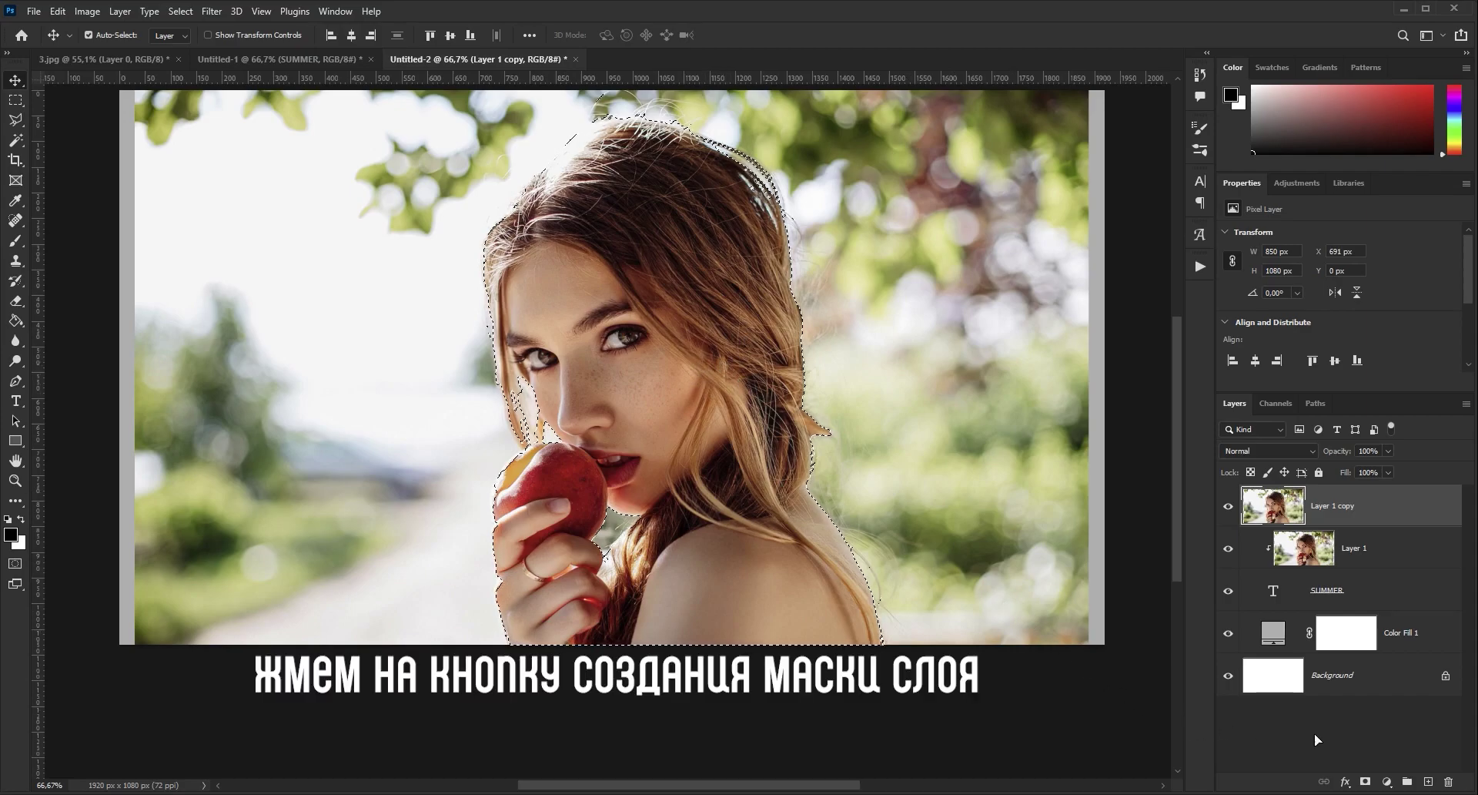
click(1365, 782)
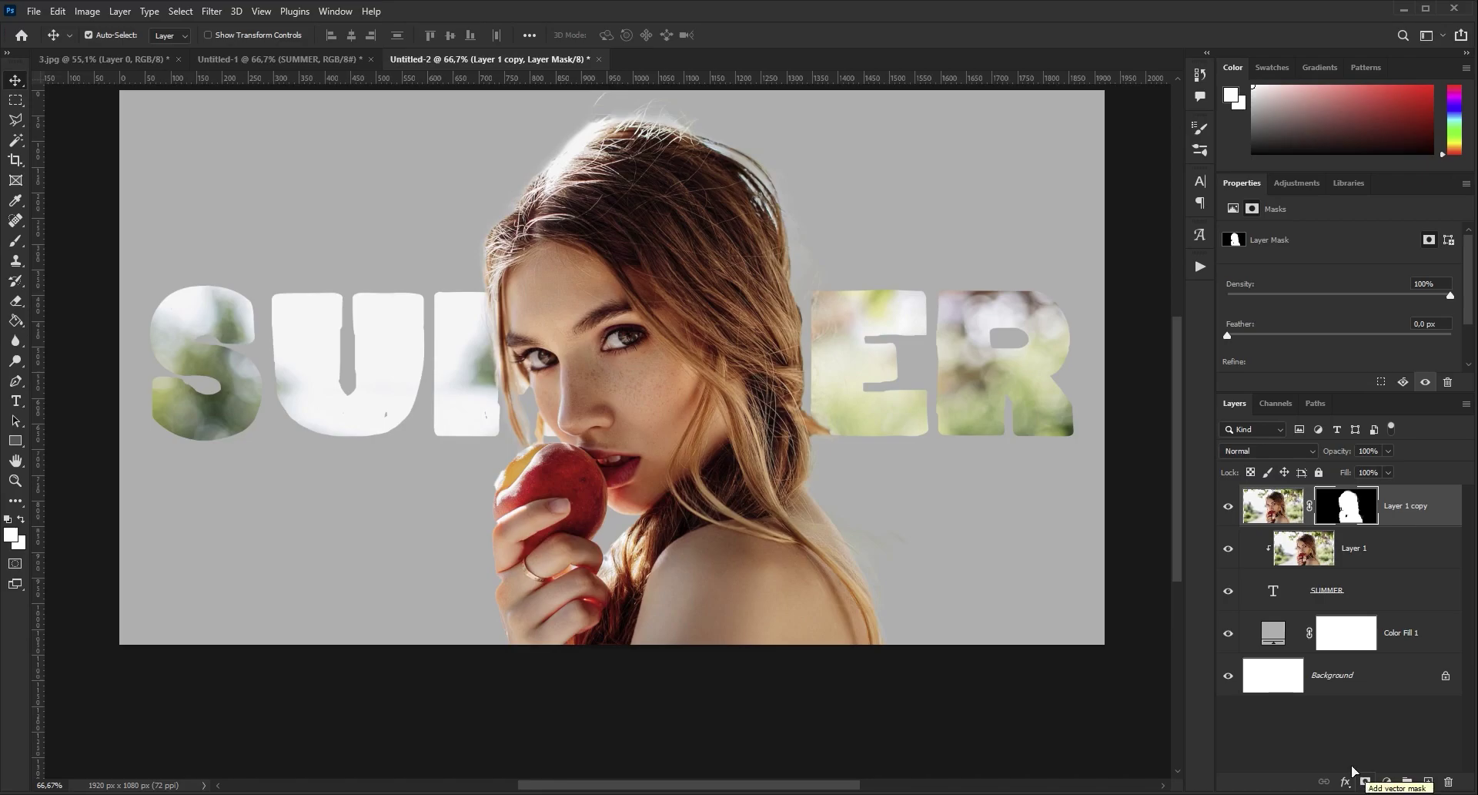
Duplicate the SUMMER layer and move the original to the top of the stack
click(1410, 589)
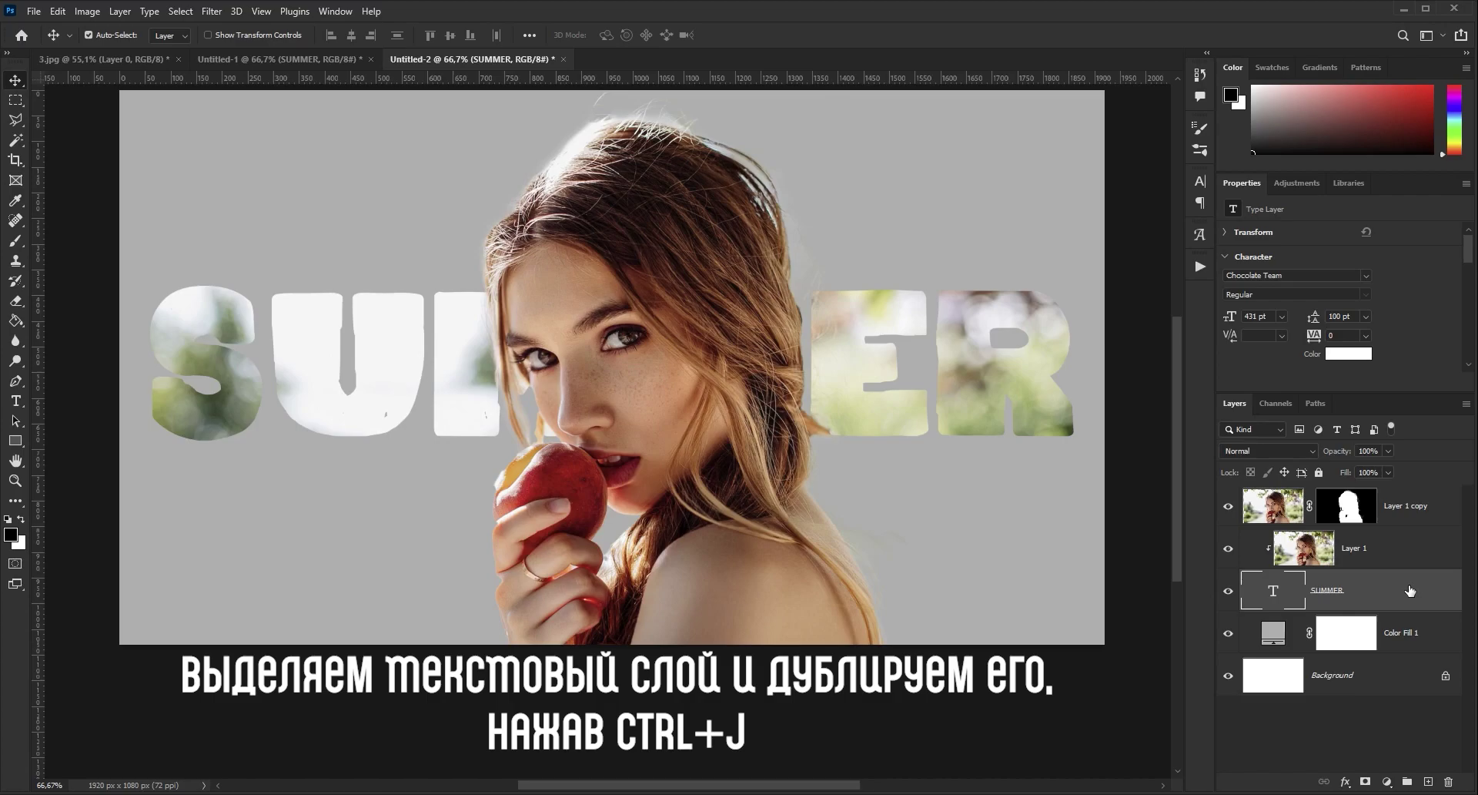
key(ctrl+j)
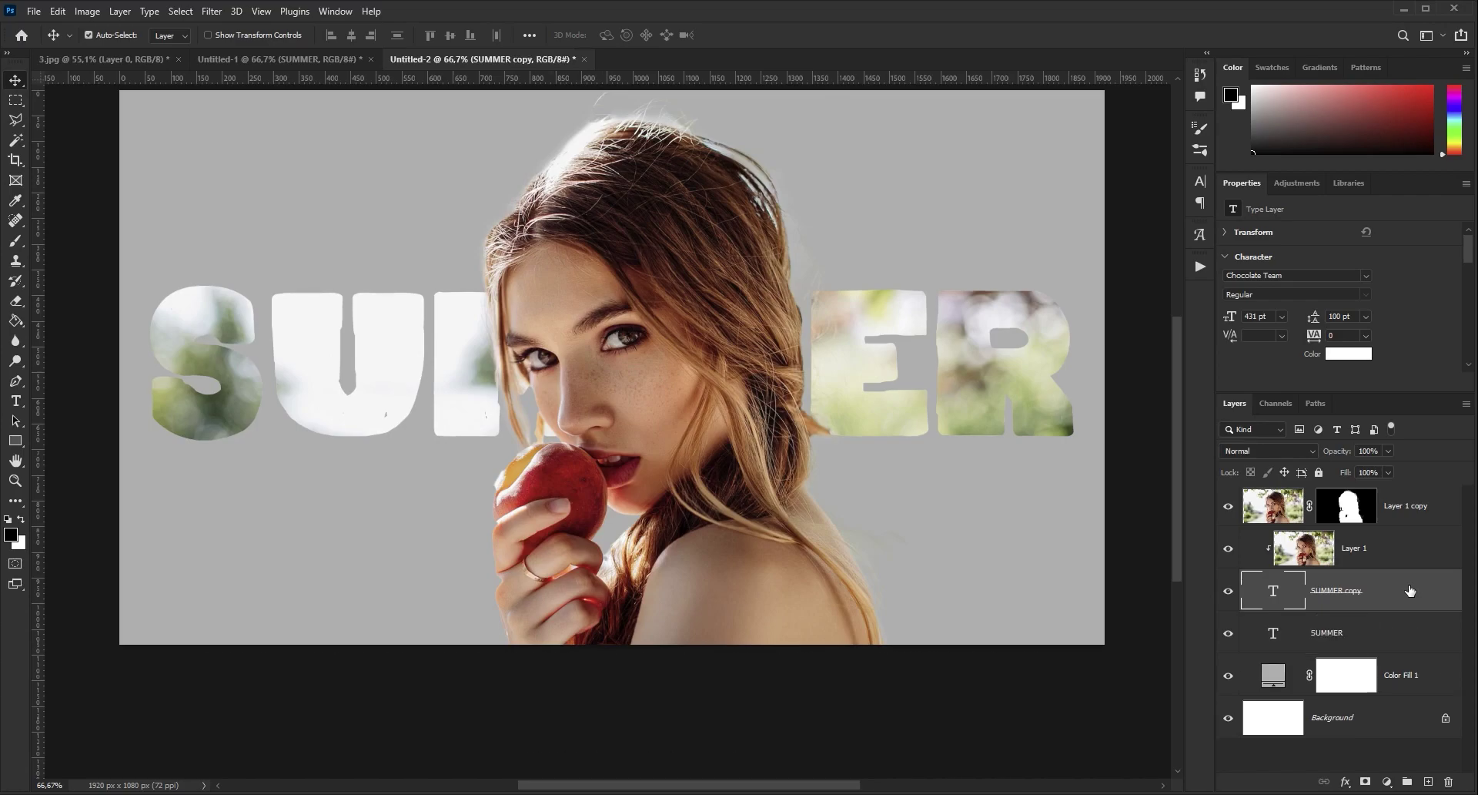
click(1403, 637)
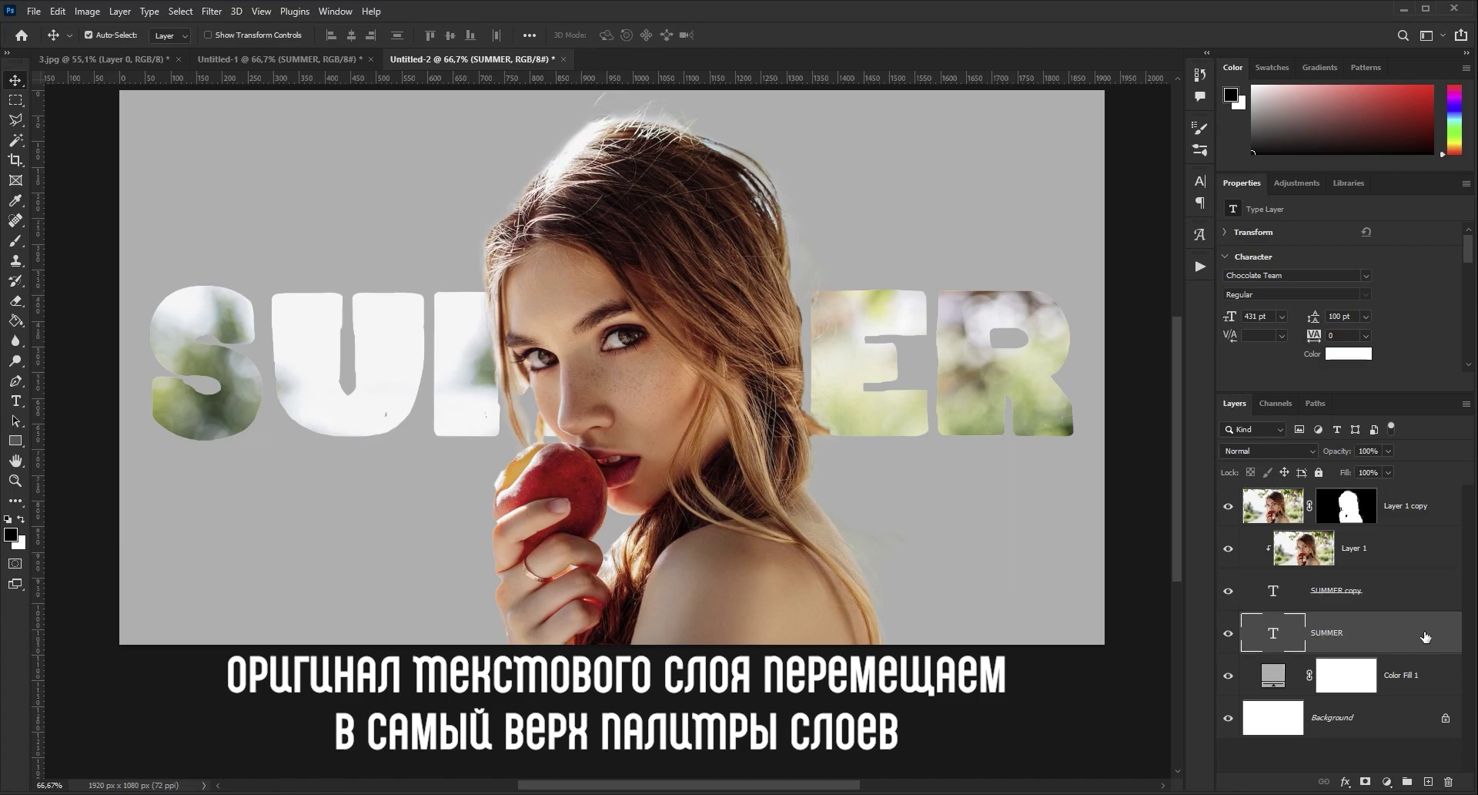
drag(1425, 637, 1431, 497)
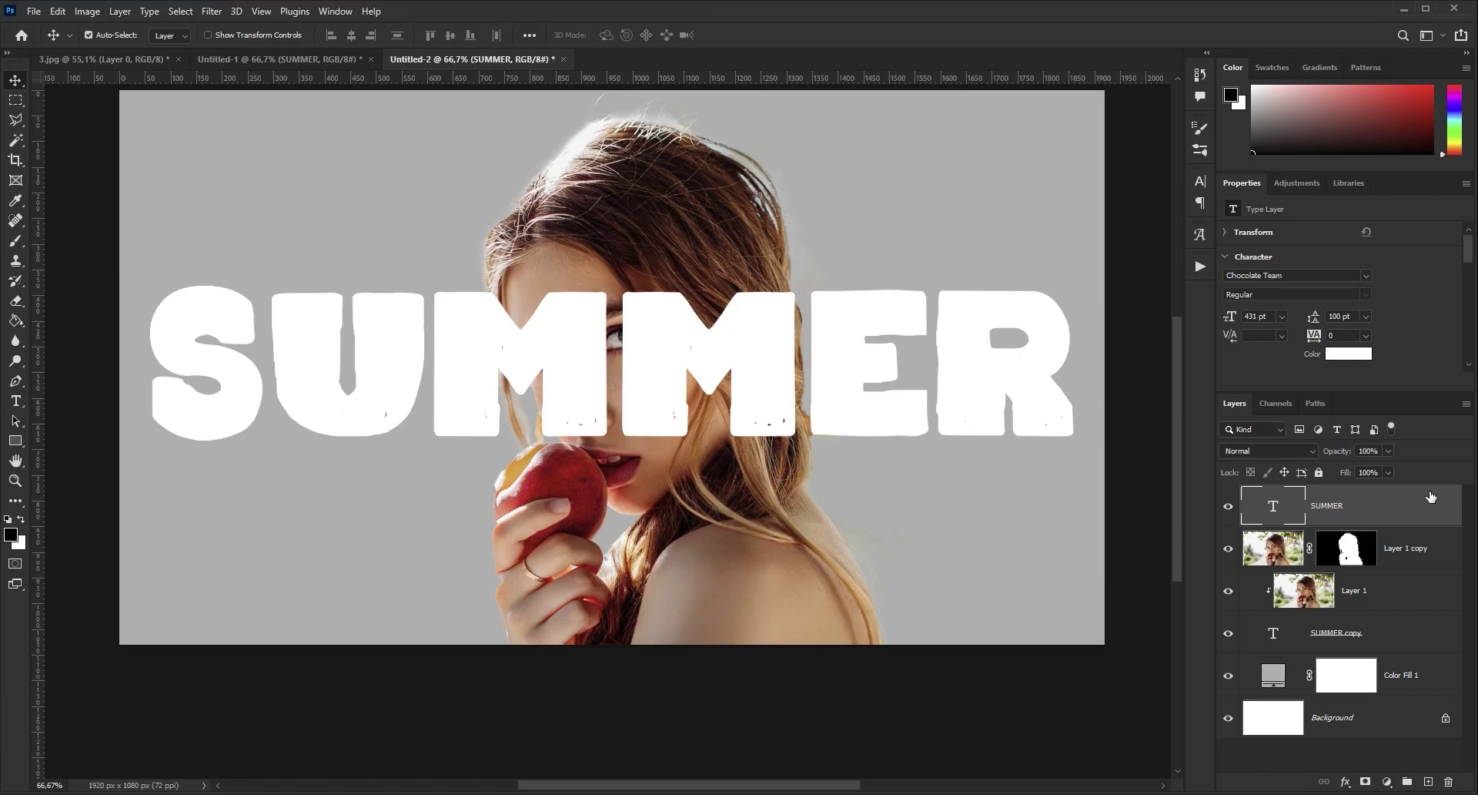
Set the top SUMMER layer's Fill to 0%
click(1388, 472)
drag(1389, 489, 1283, 492)
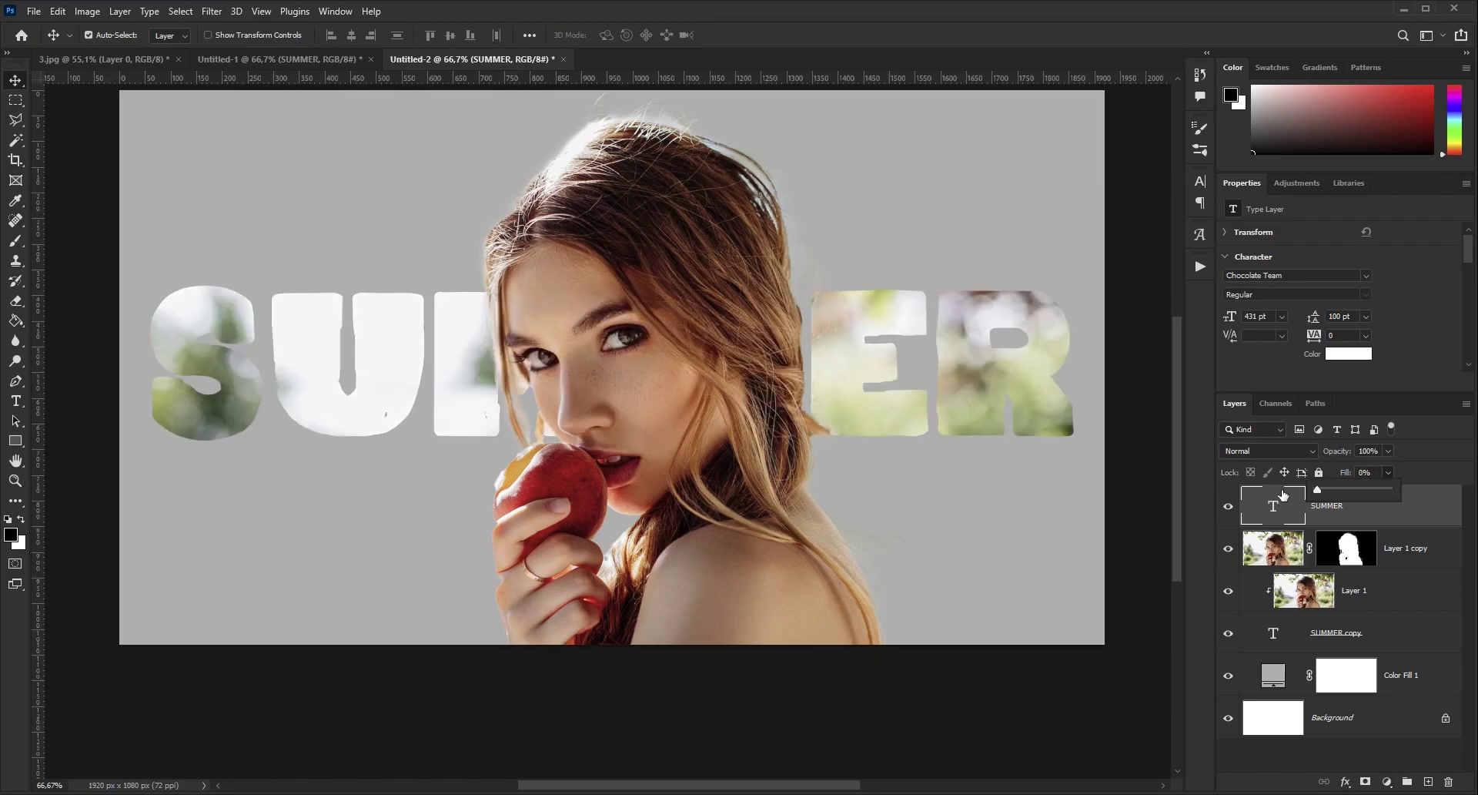
click(1434, 478)
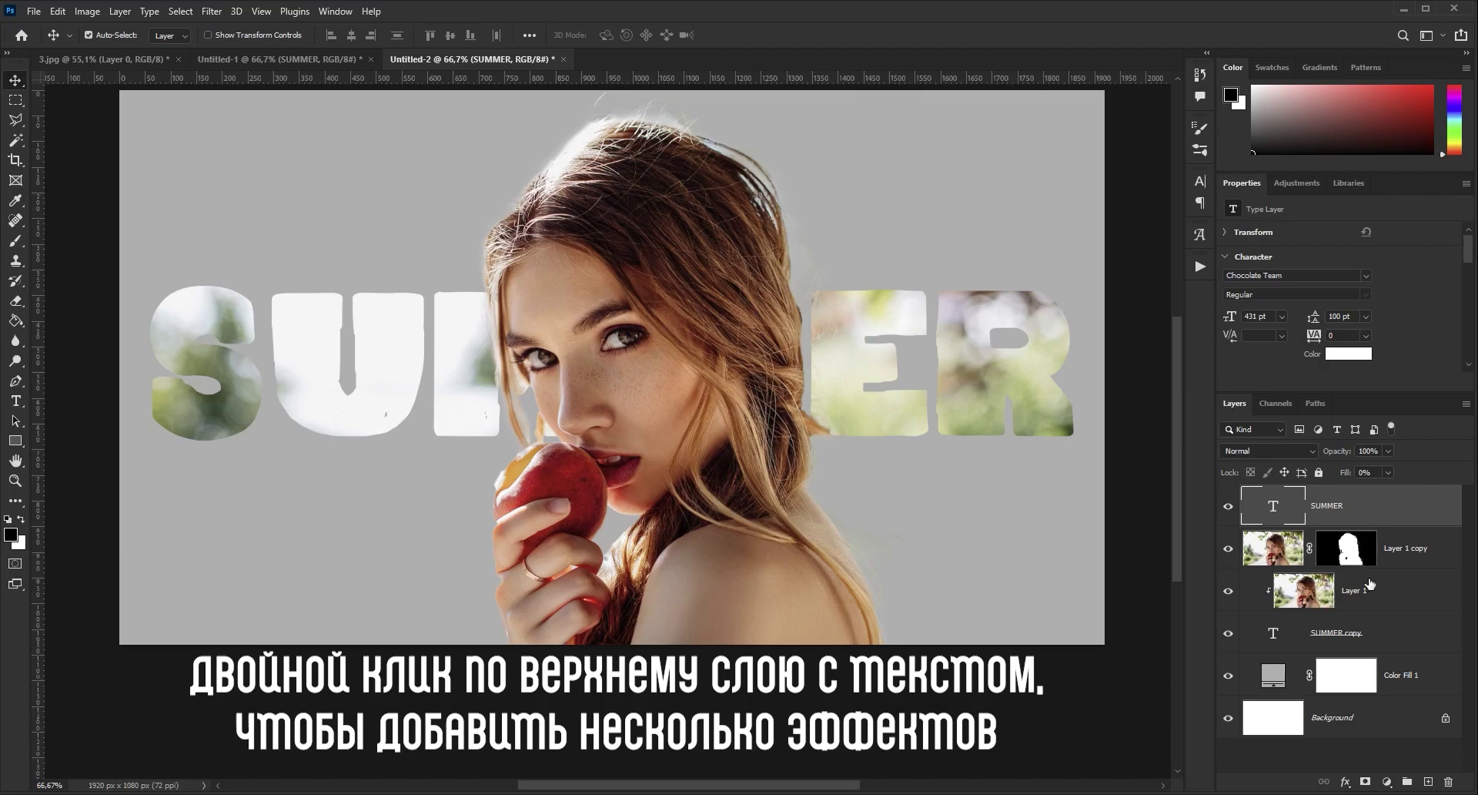
Add a 7 px white Outside stroke to the top SUMMER layer
double_click(1423, 509)
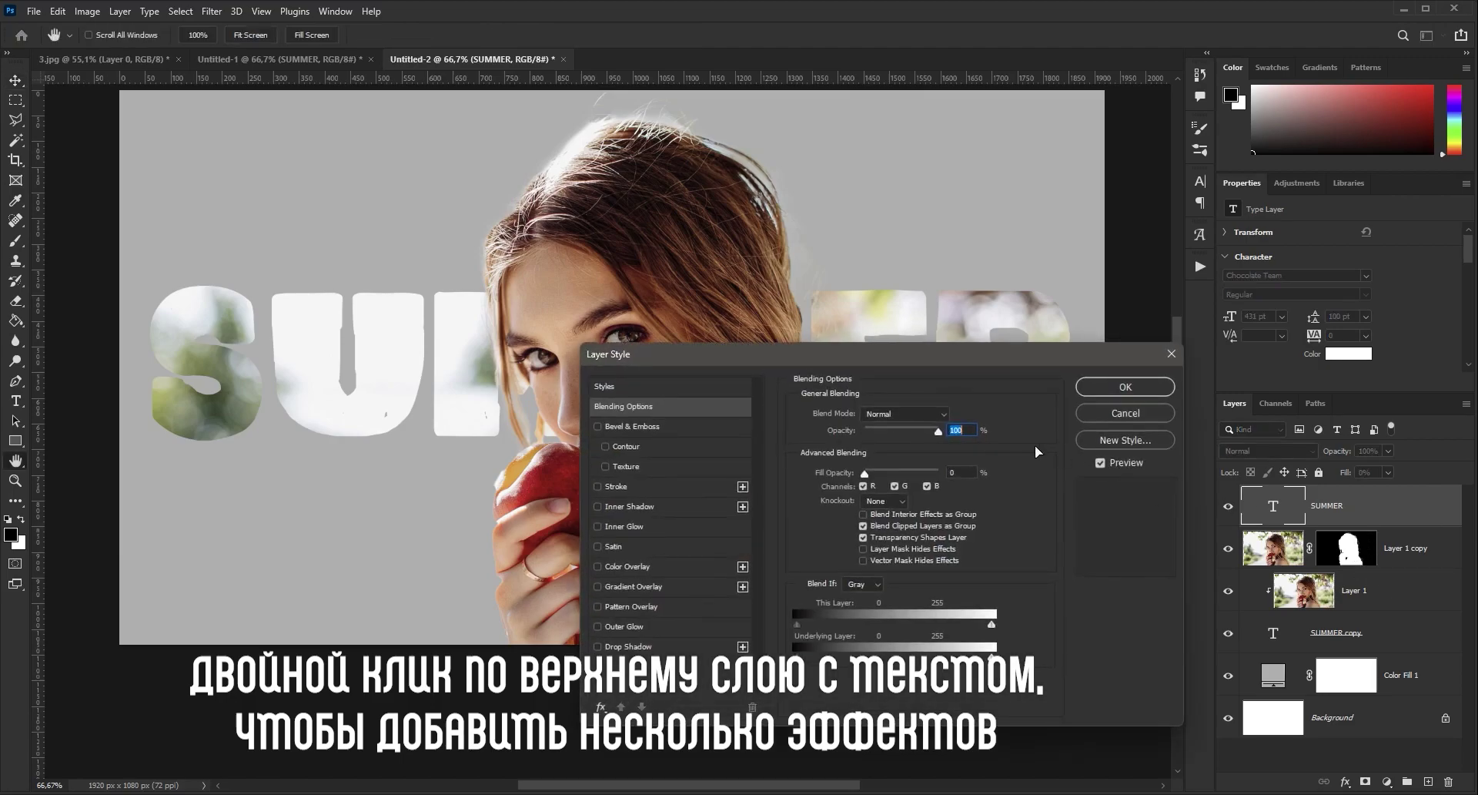
drag(905, 353, 878, 391)
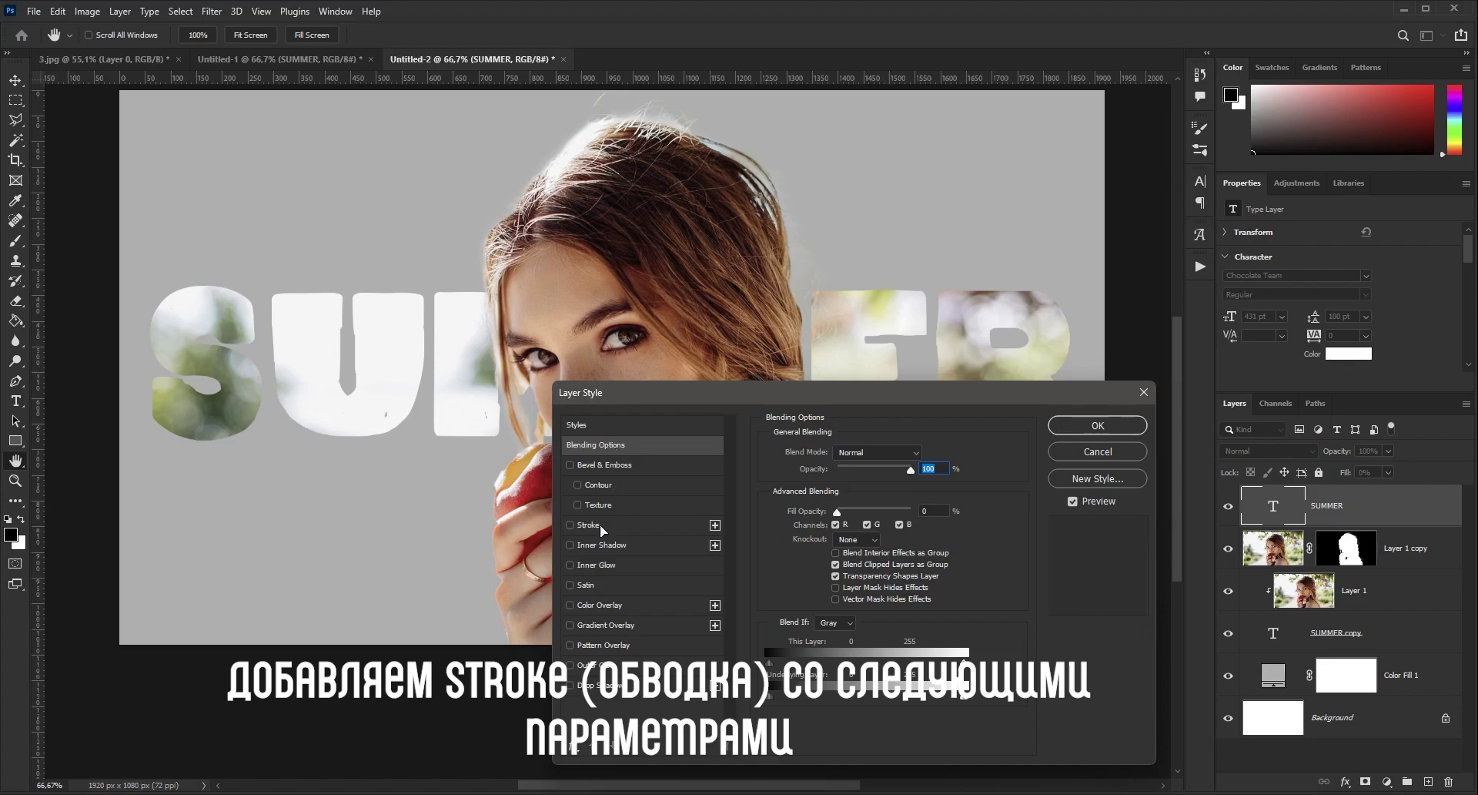
click(570, 525)
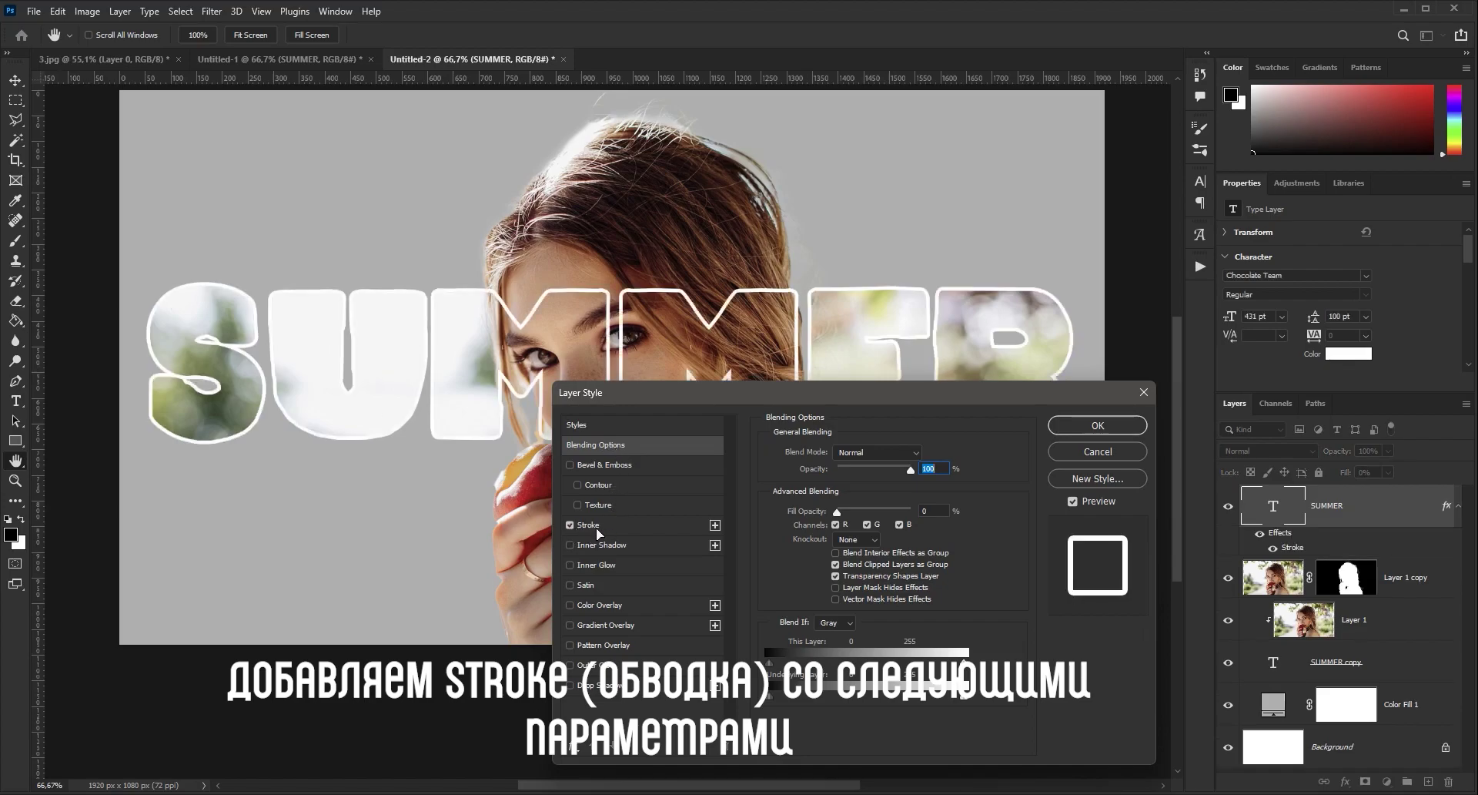
click(622, 525)
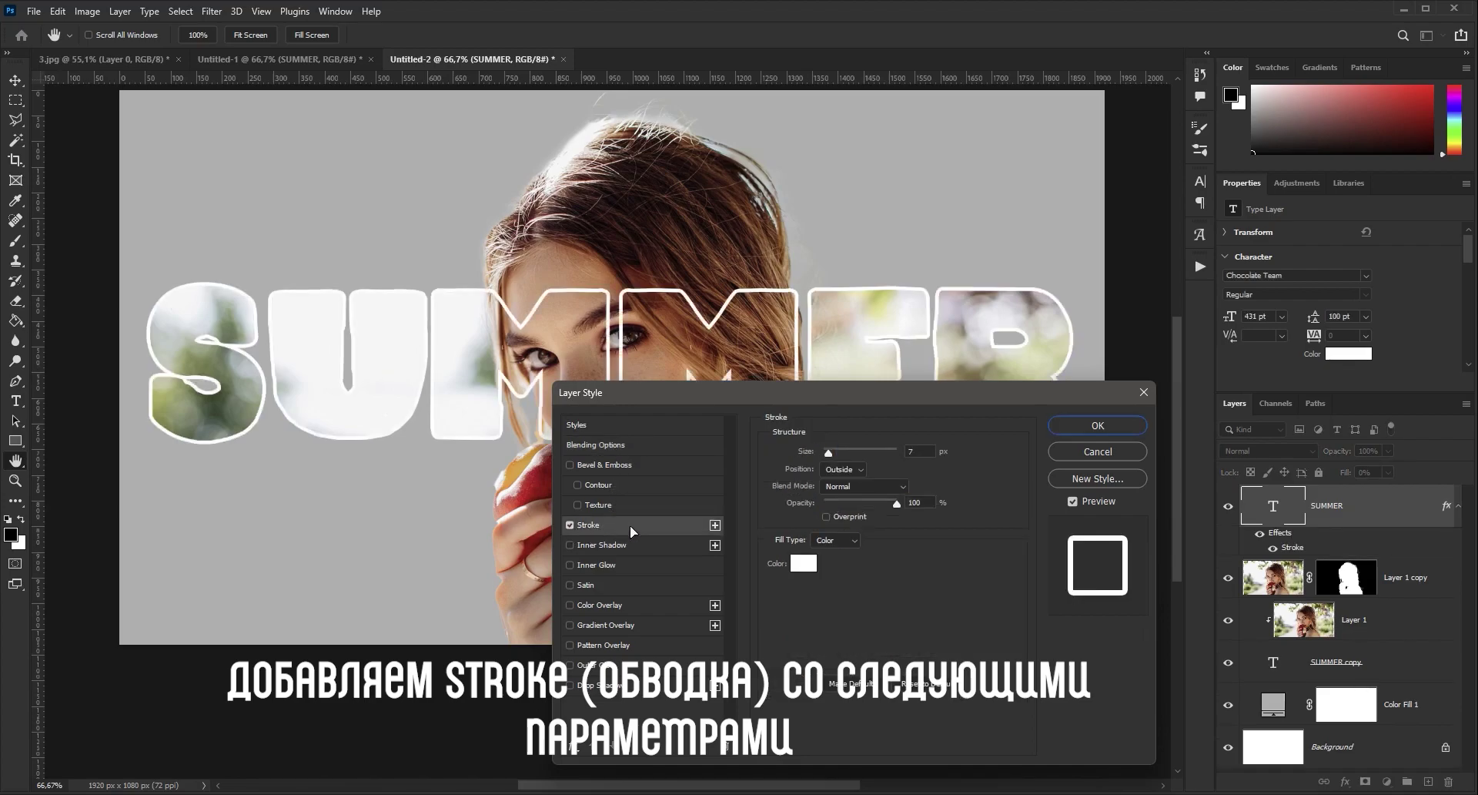
click(925, 451)
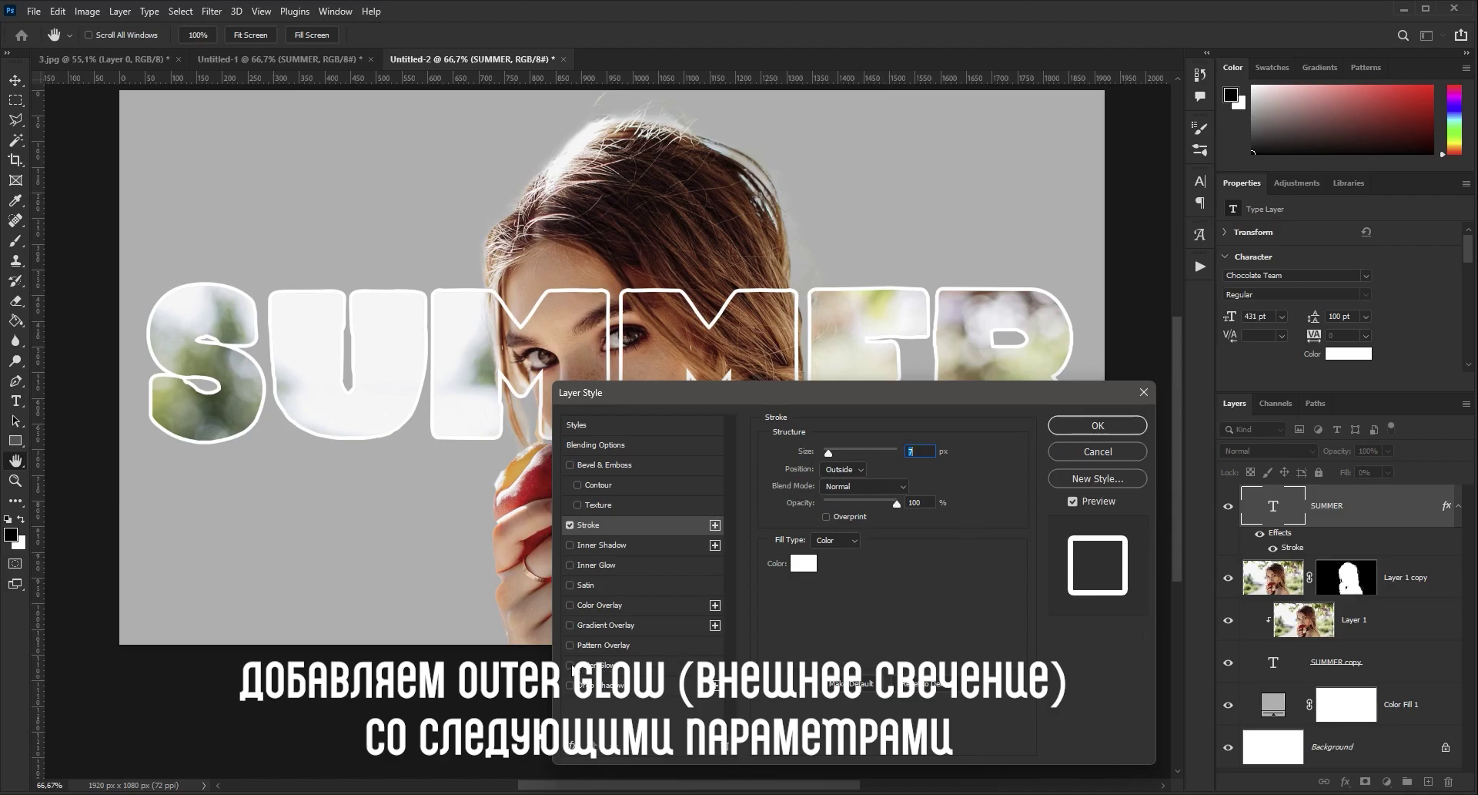
Give the SUMMER letters a grey #666666 Multiply outer glow, 30 px, and apply the style
click(594, 665)
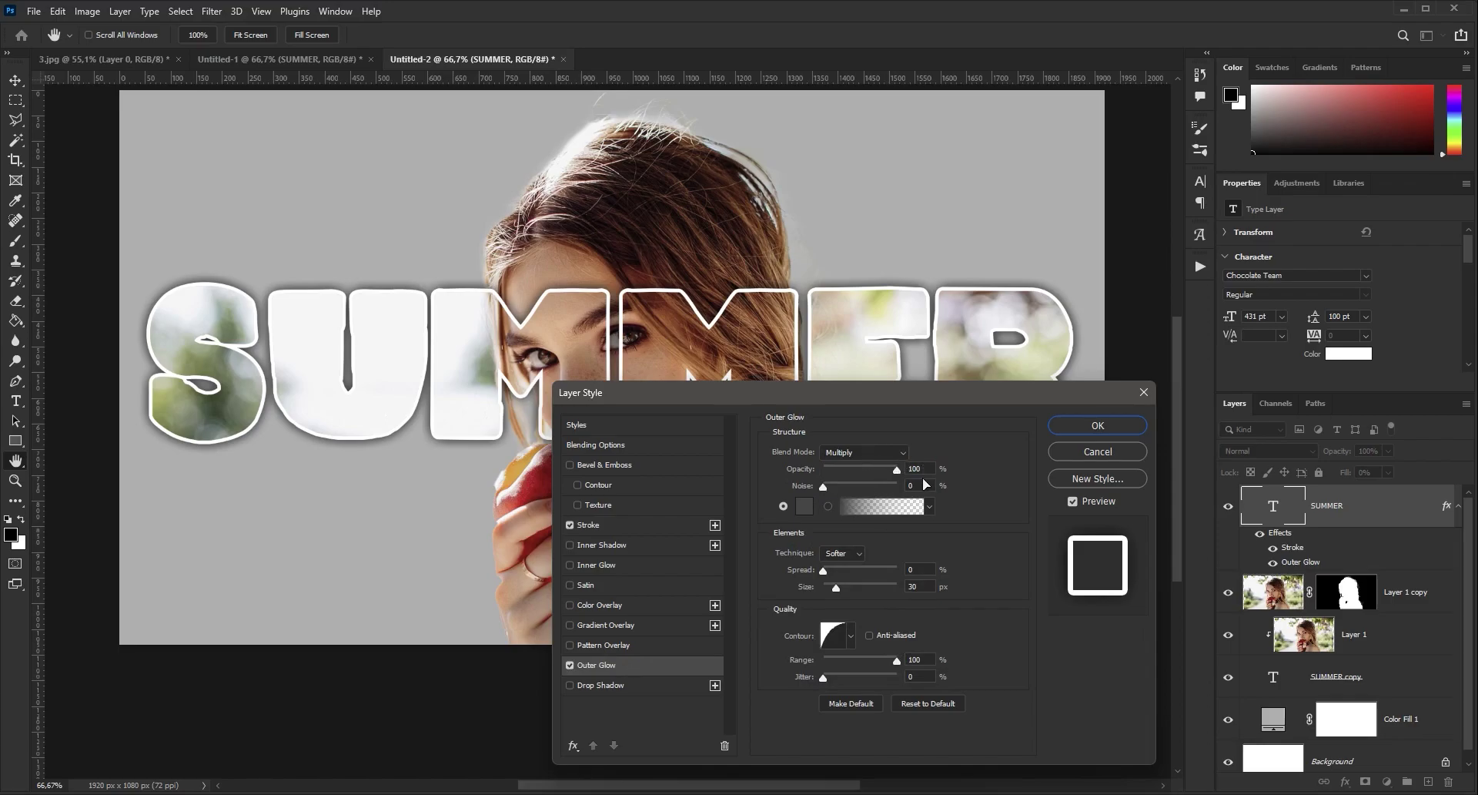
click(806, 505)
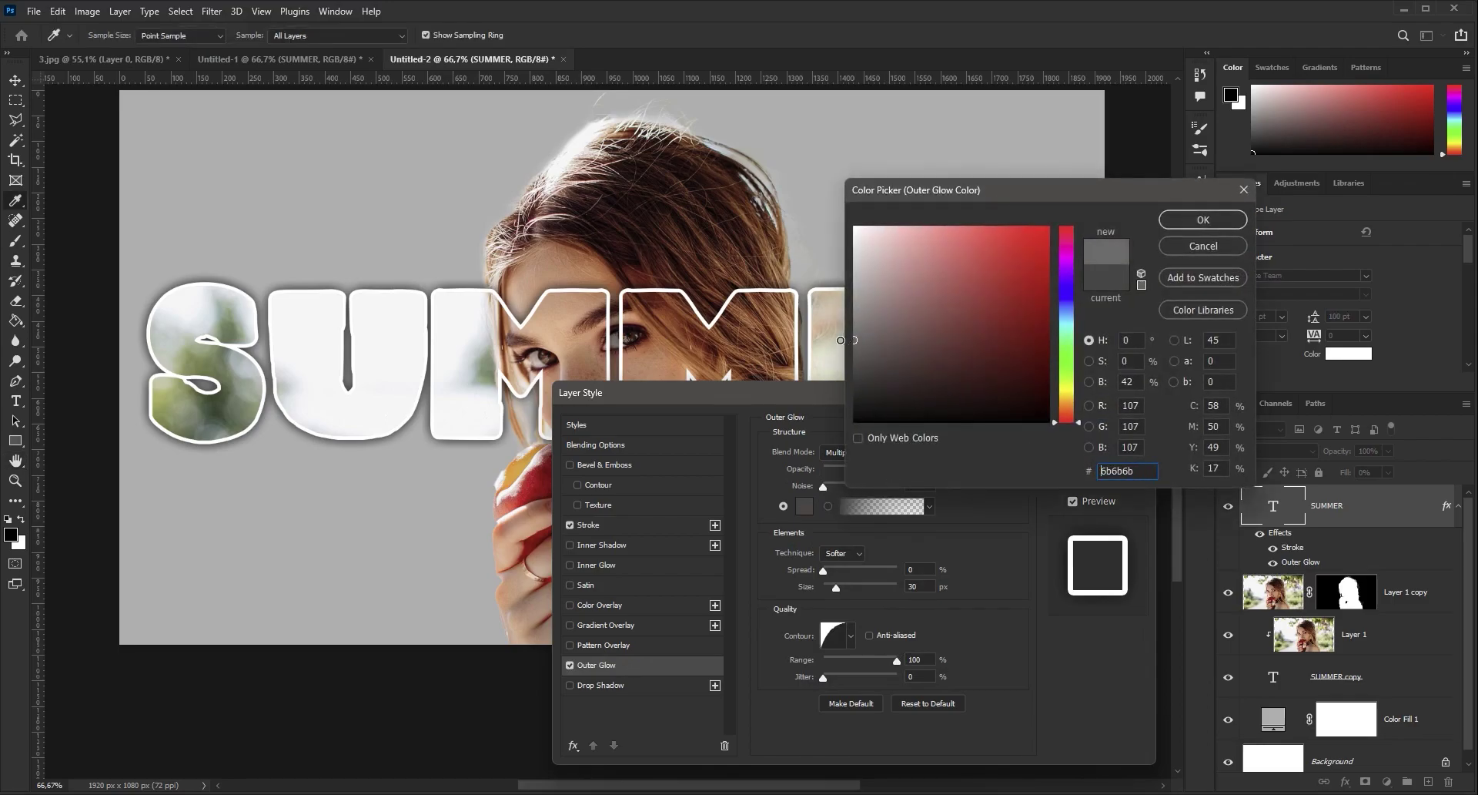
click(855, 343)
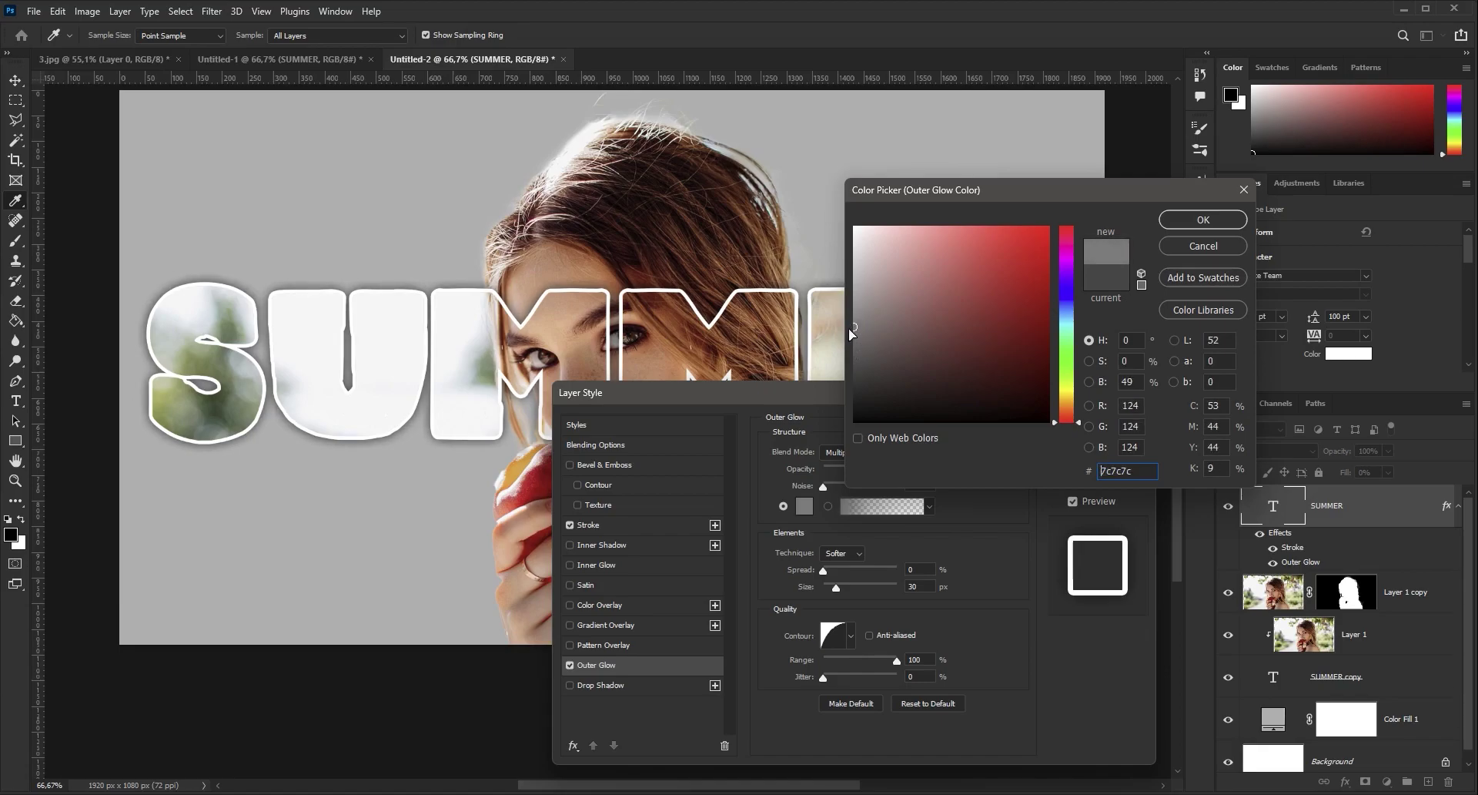
click(1171, 225)
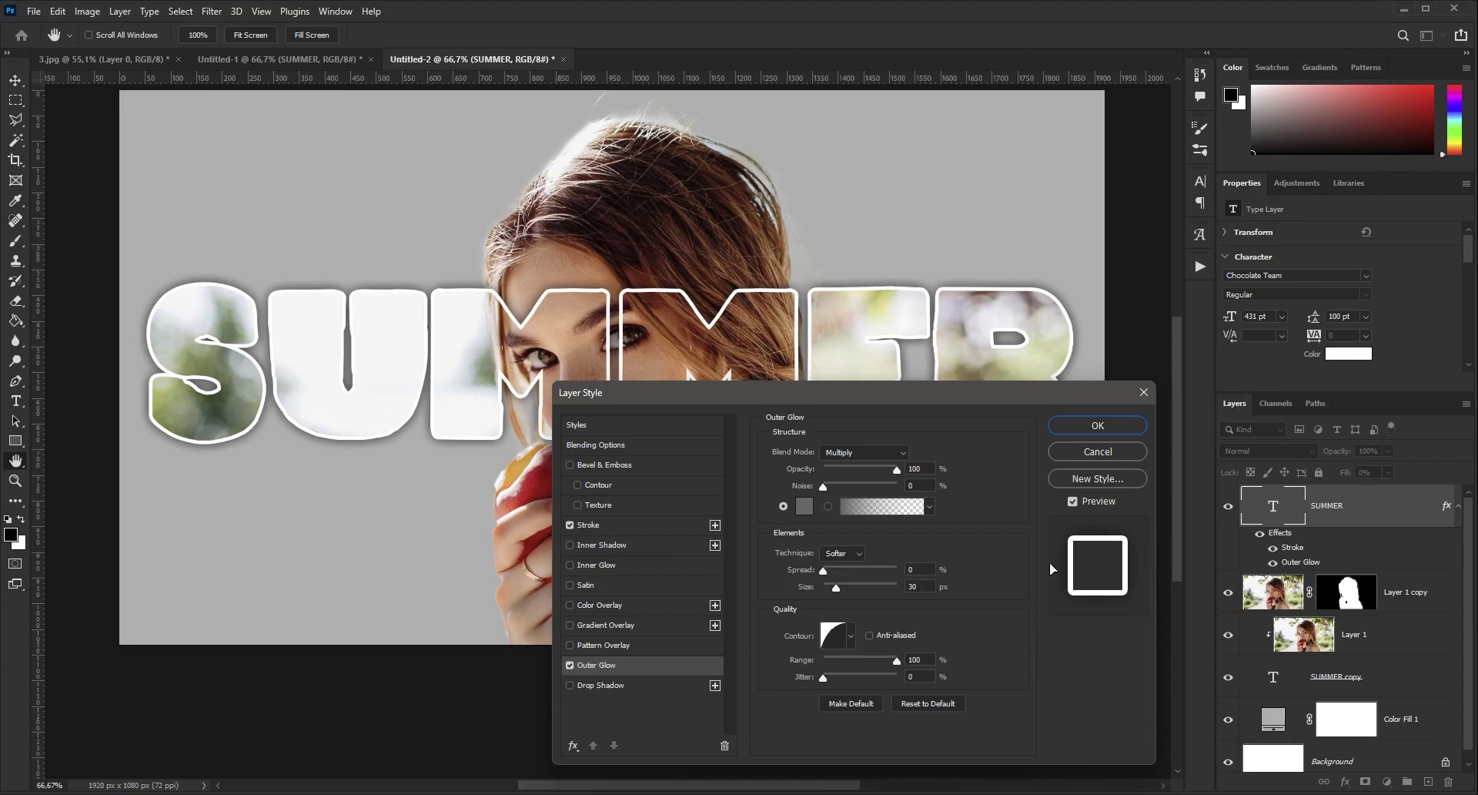
click(1088, 427)
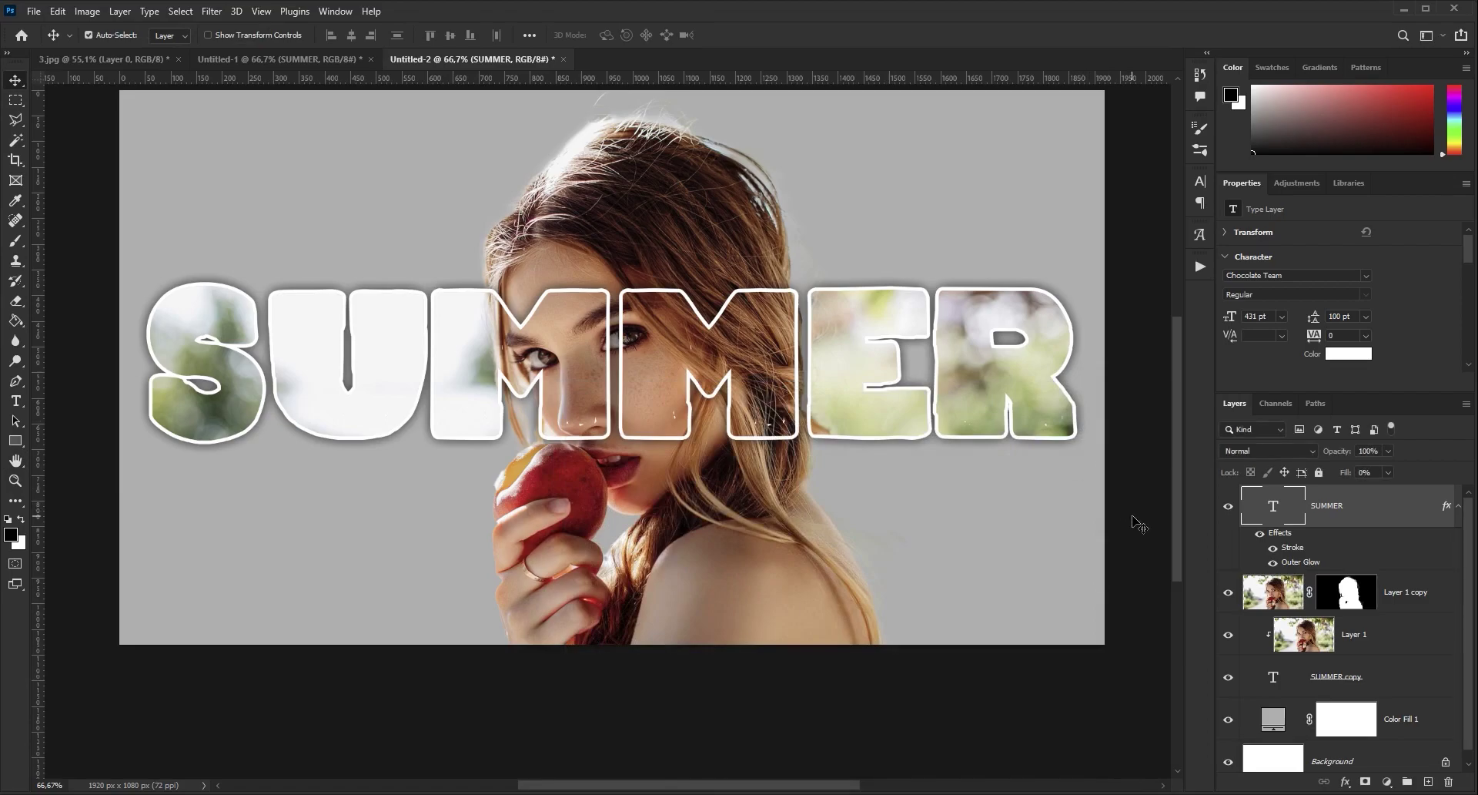